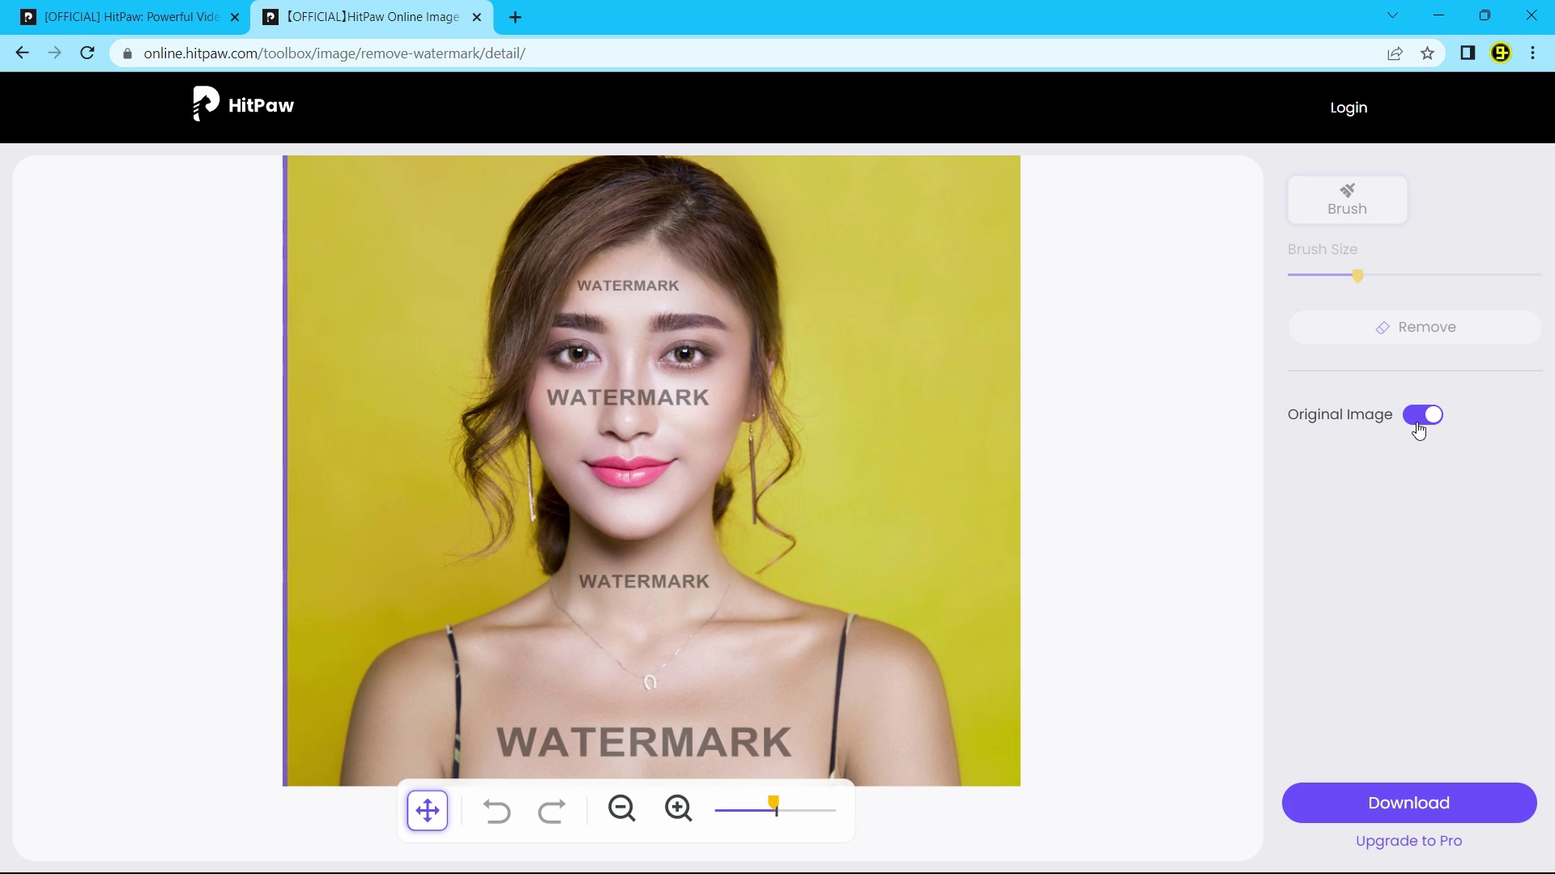
- Toggle Original Image to view the watermark-free portrait against its original
click(1418, 429)
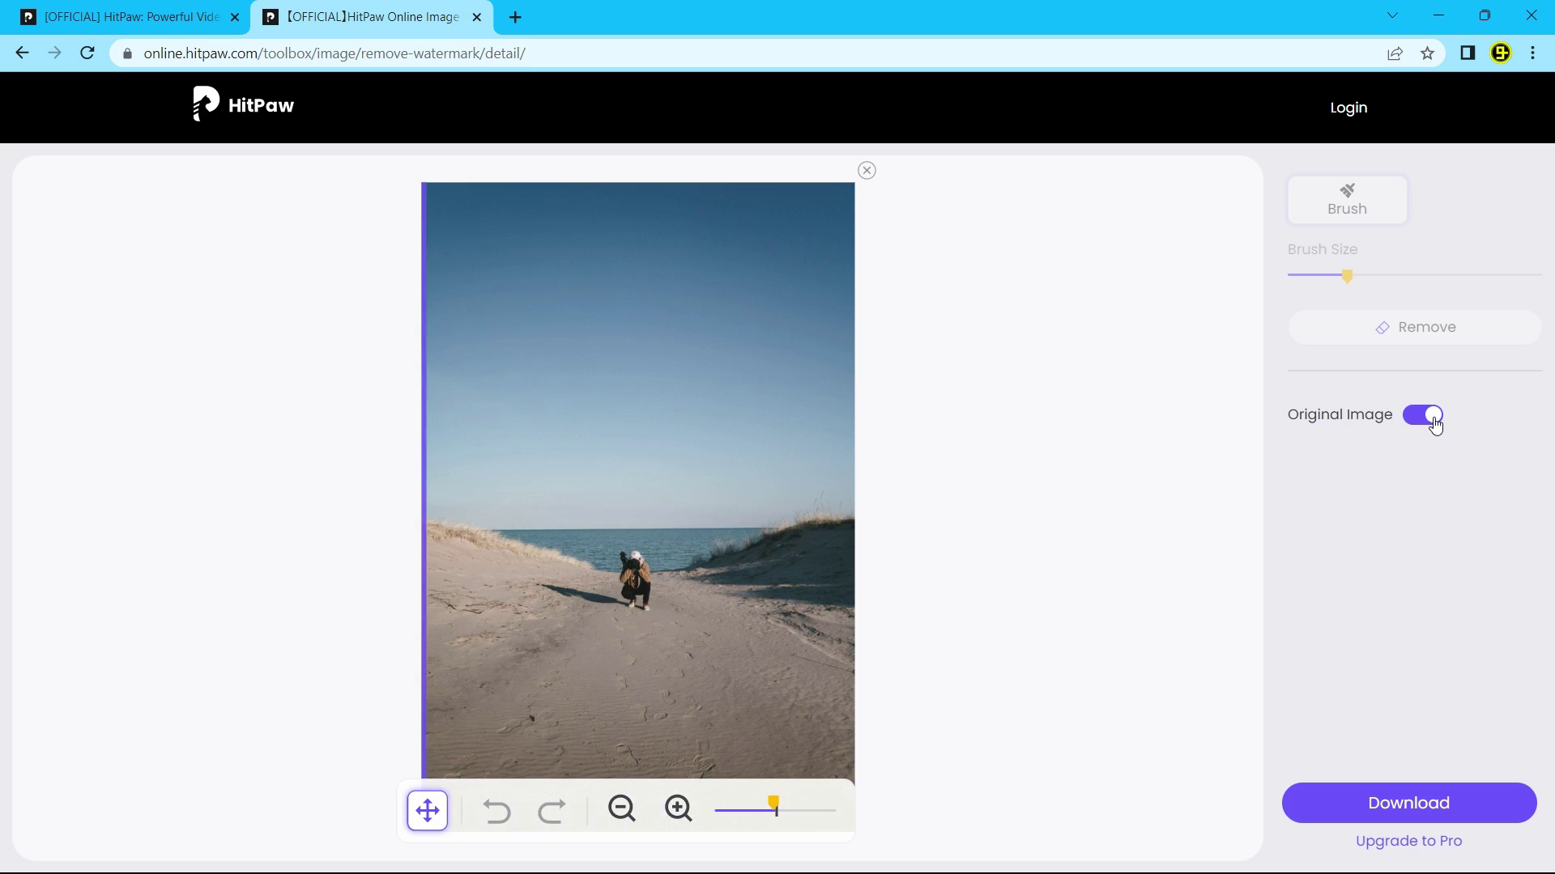
- Show the cleaned beach photo, then open hitpaw.com in a new Chrome tab
click(1434, 420)
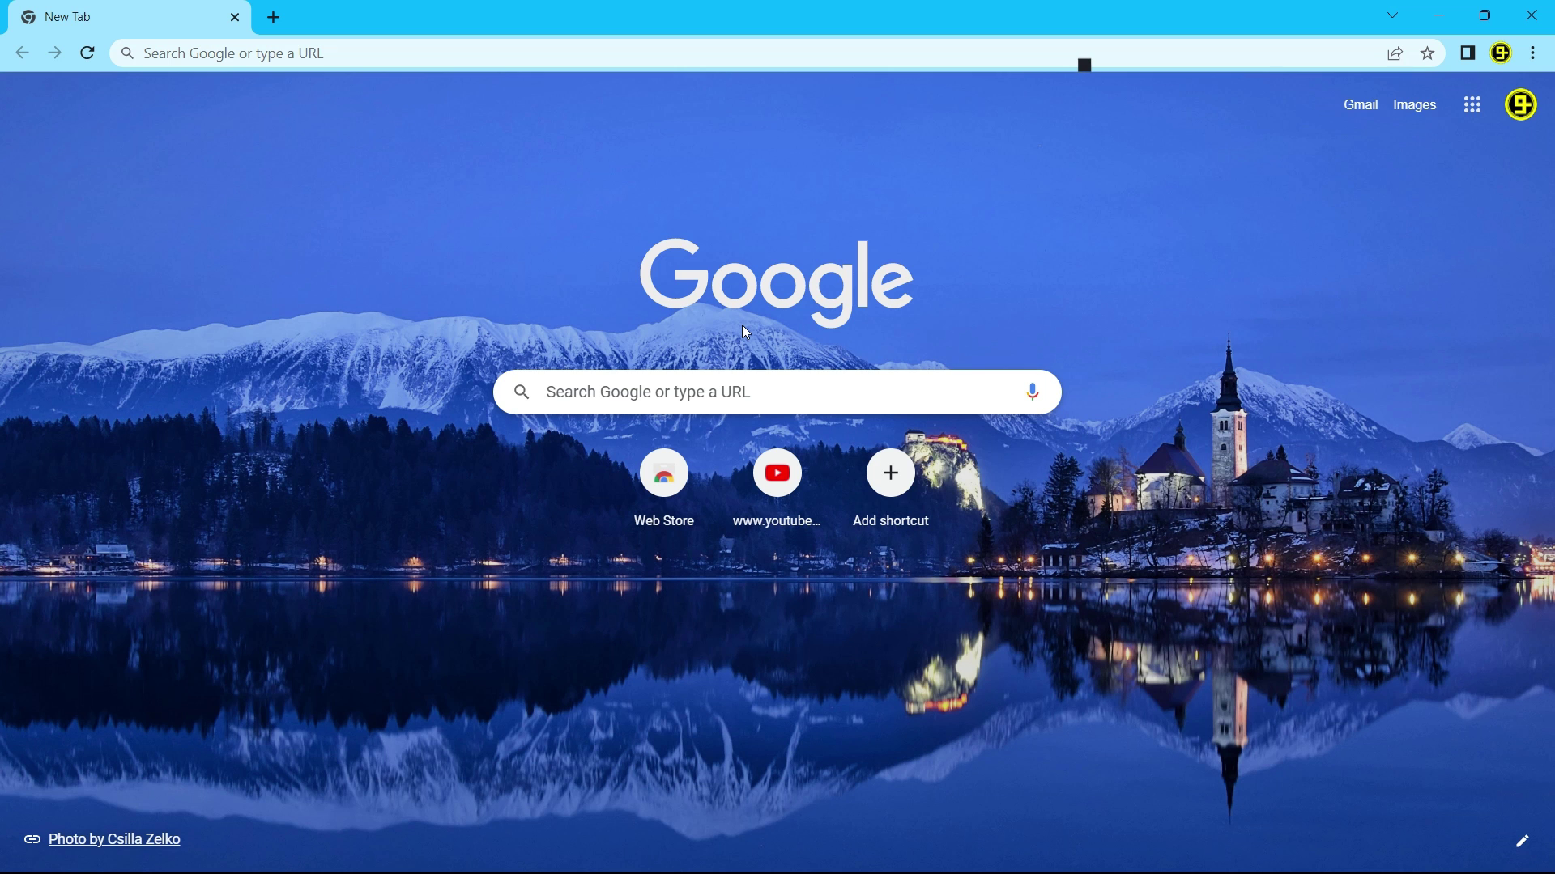
click(614, 386)
text(h)
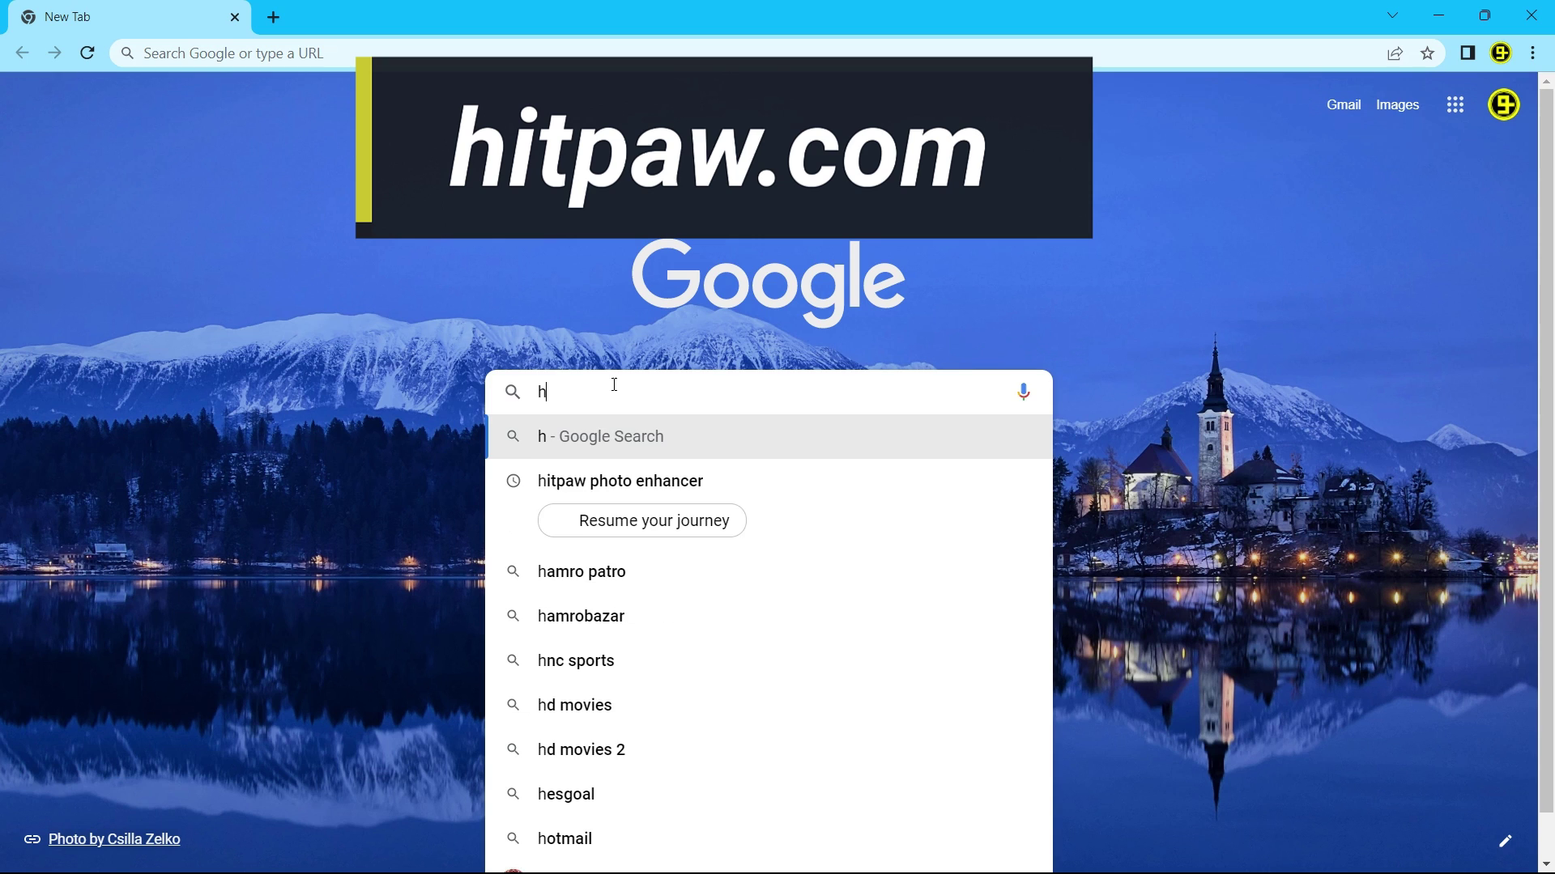
text(itpaw.com)
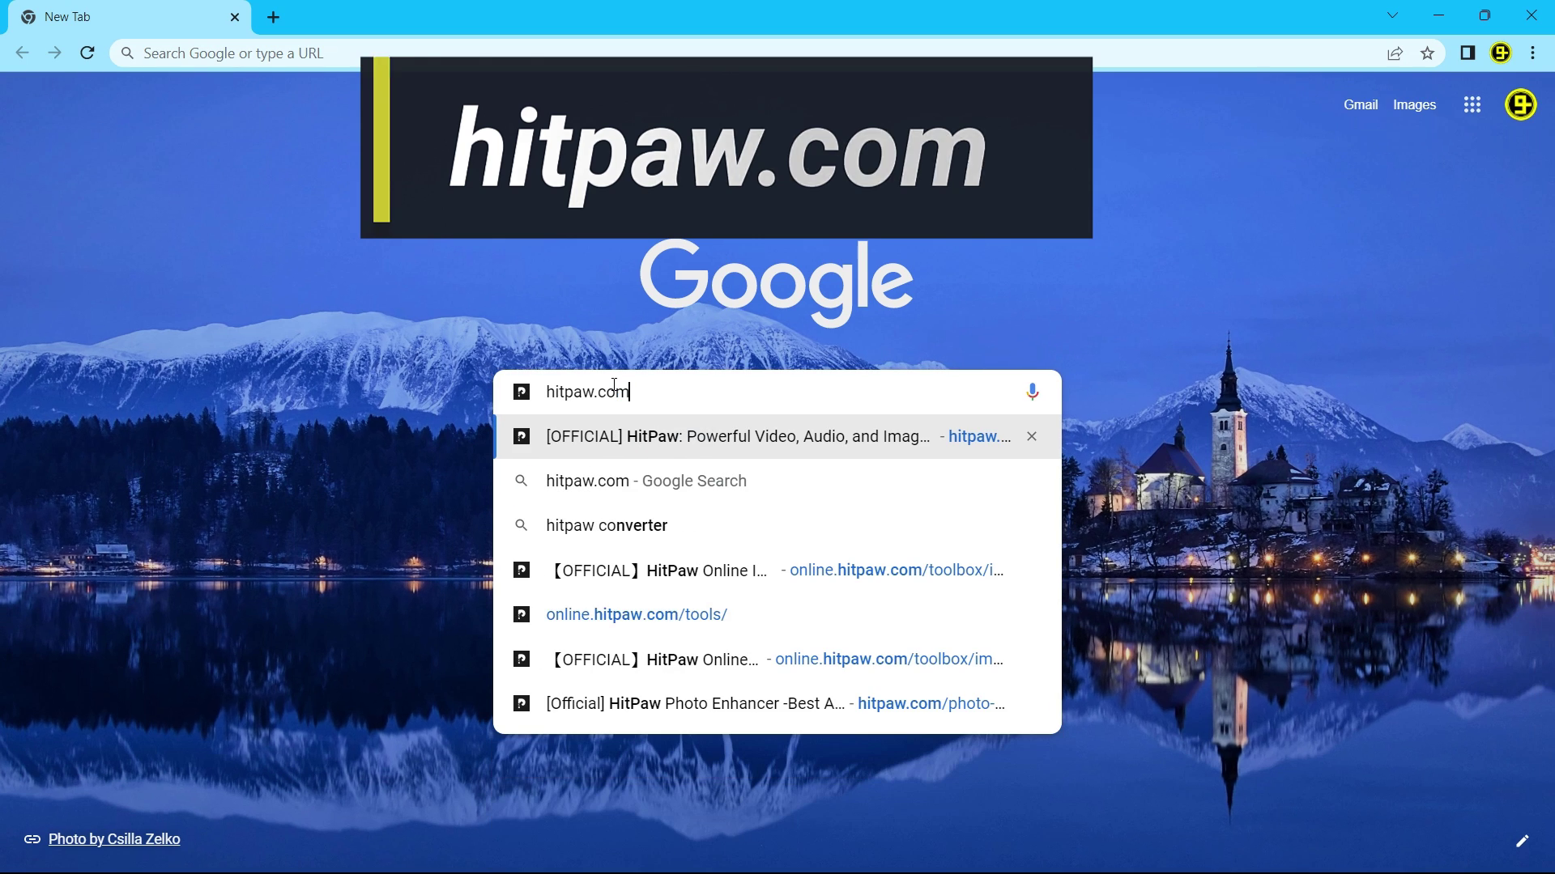
key(Return)
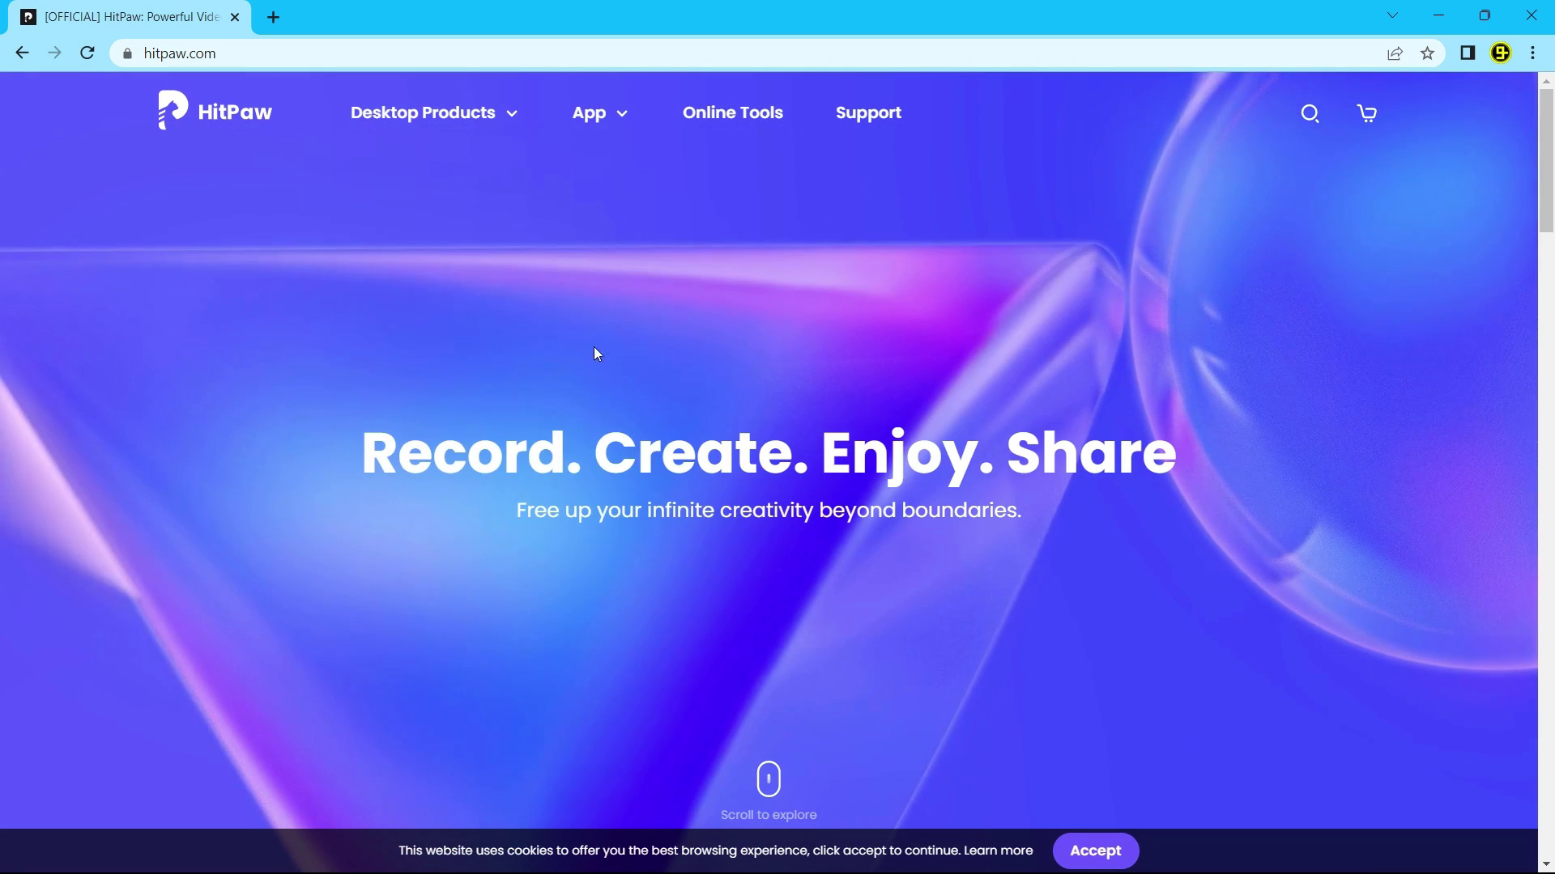
- Go to HitPaw's Online Tools and open the Remove Photo Watermark tool page
mouse_move(458, 120)
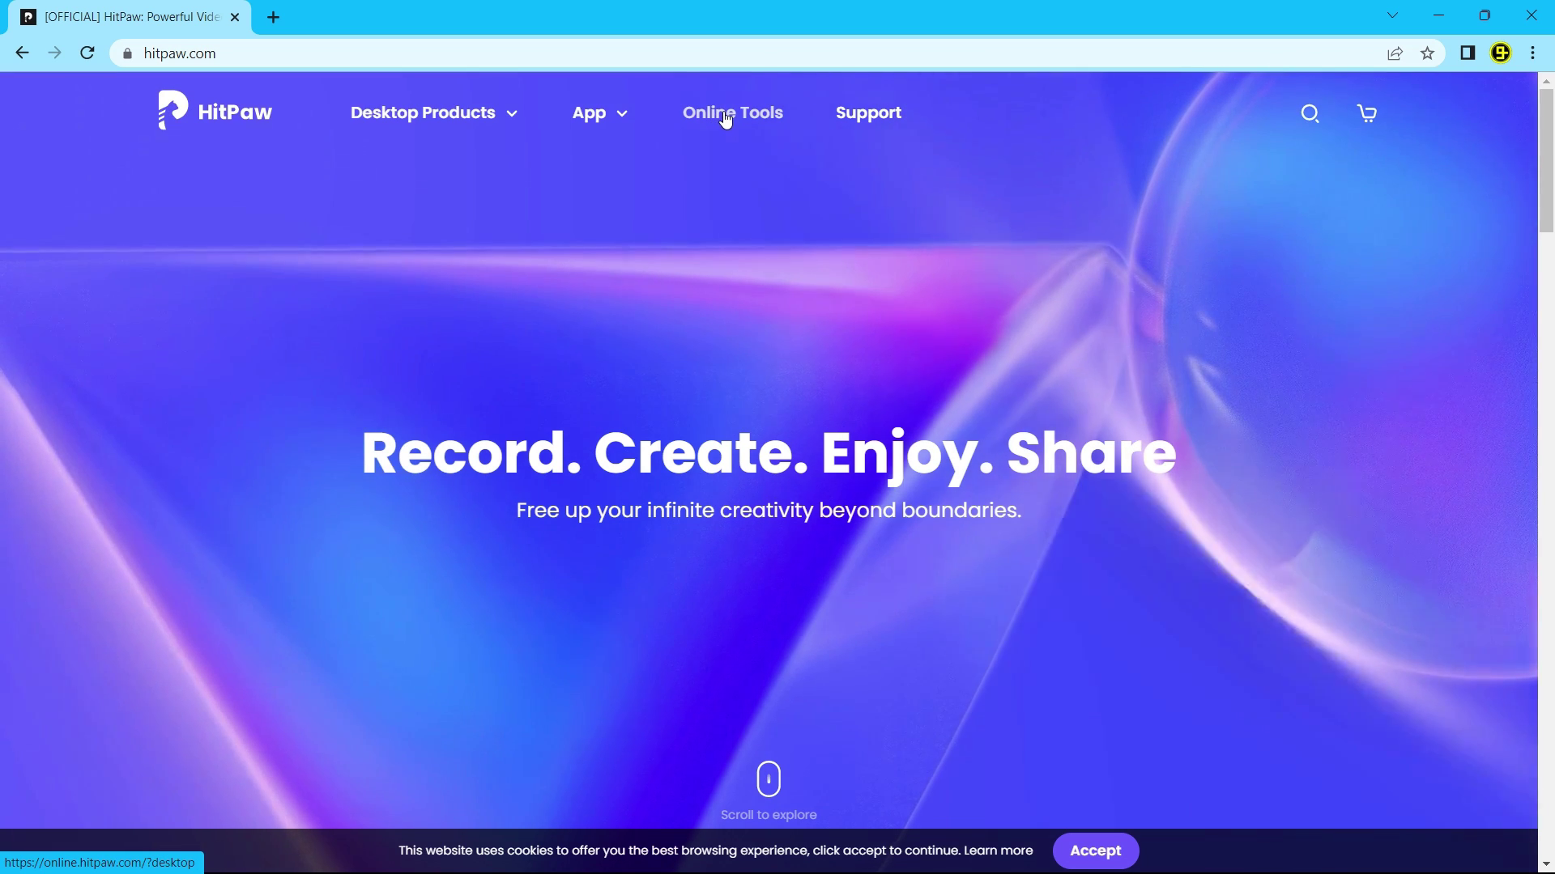
click(722, 113)
scroll(920, 478, down, 6)
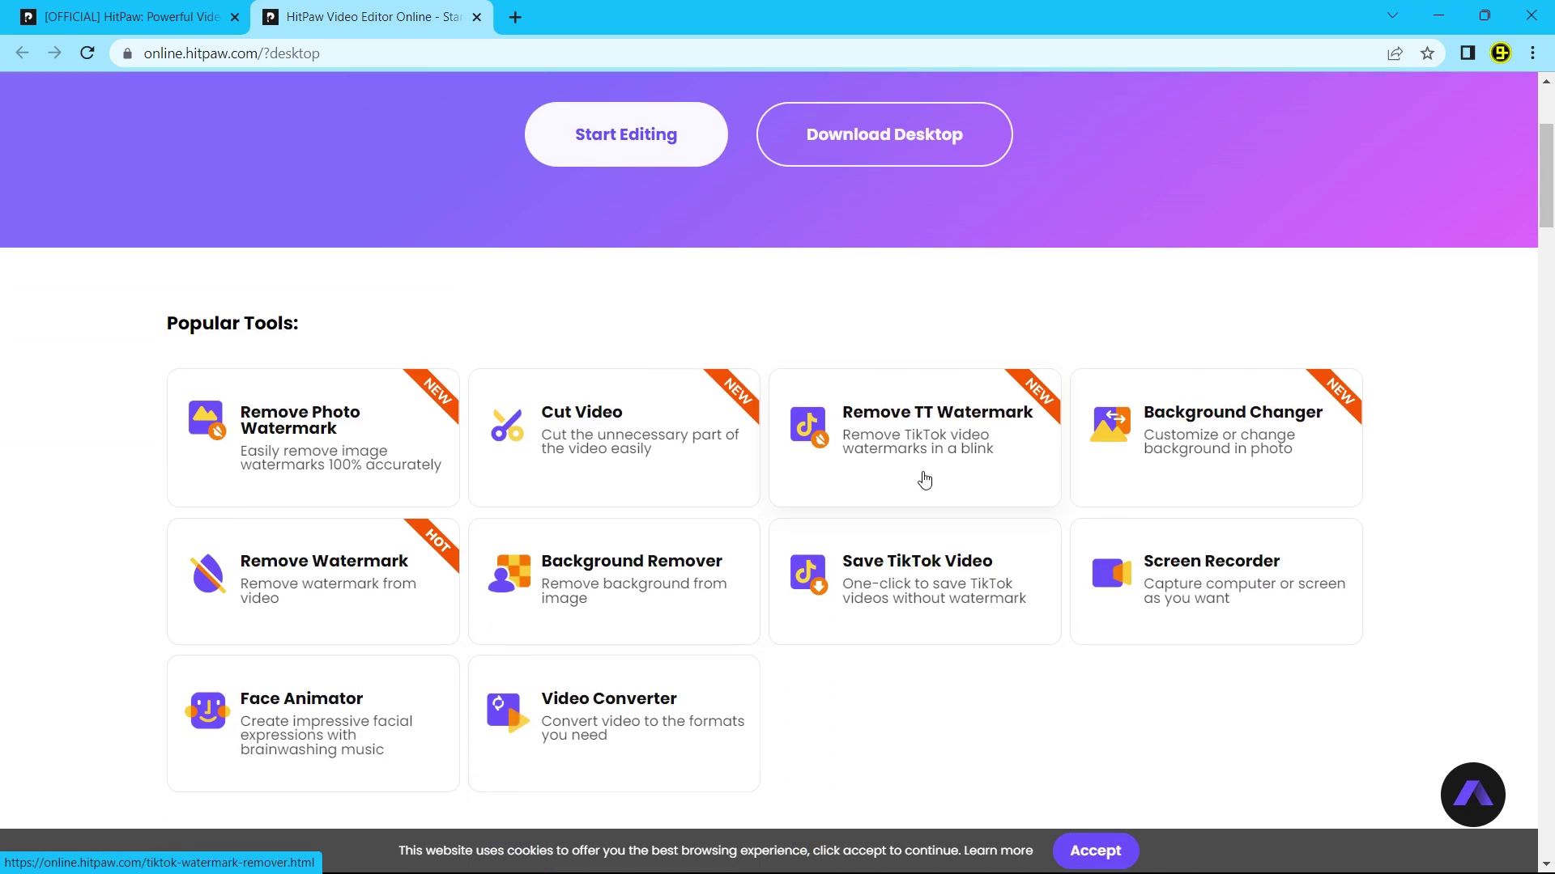
scroll(731, 573, up, 2)
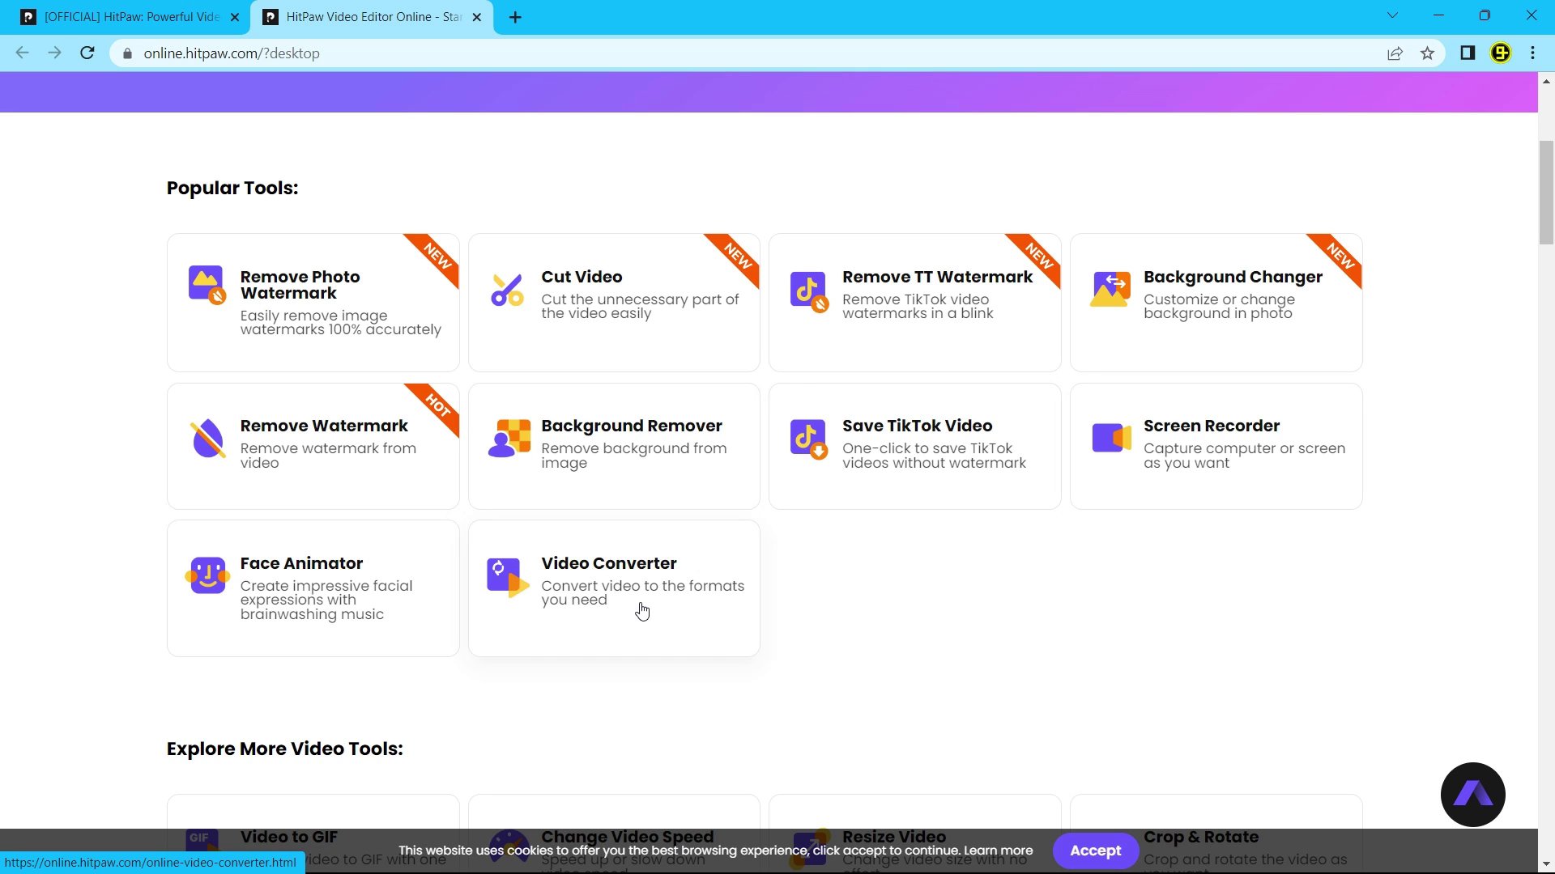
scroll(237, 424, up, 2)
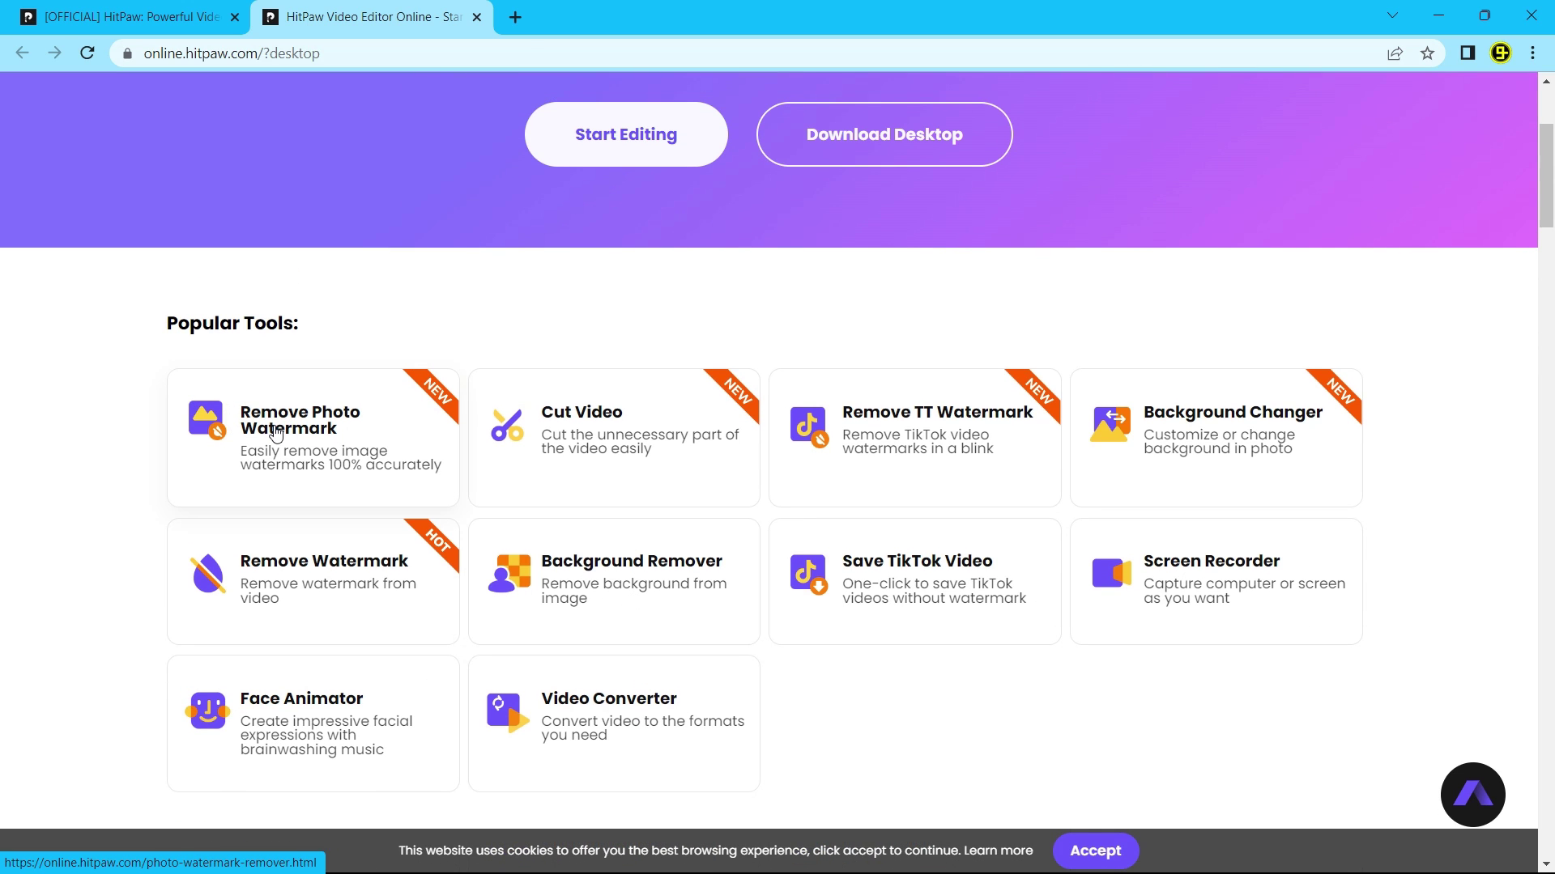
click(276, 434)
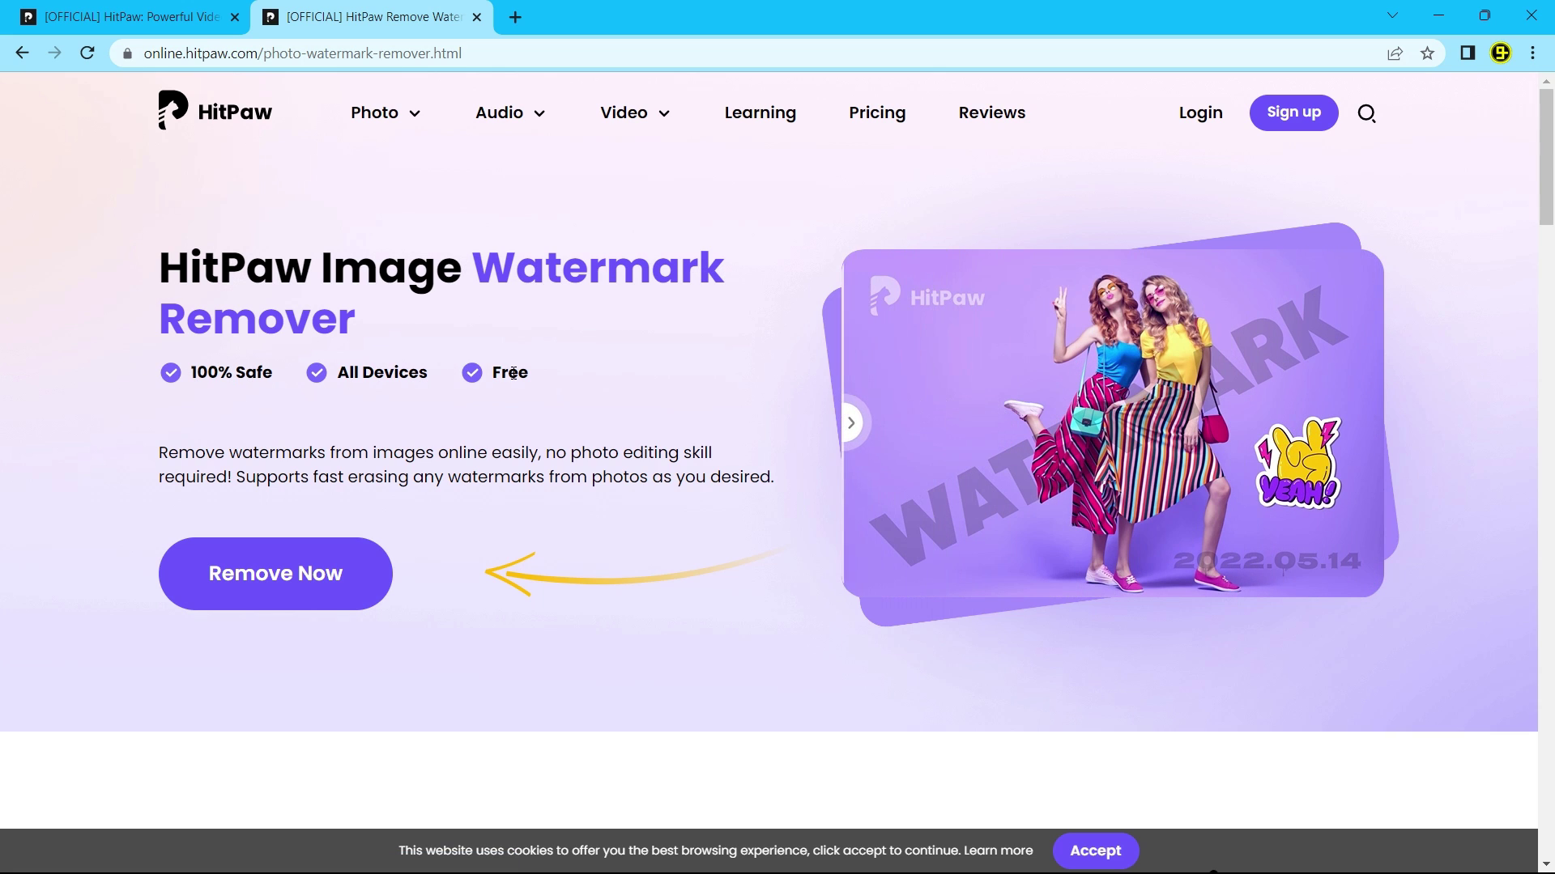
scroll(497, 544, down, 8)
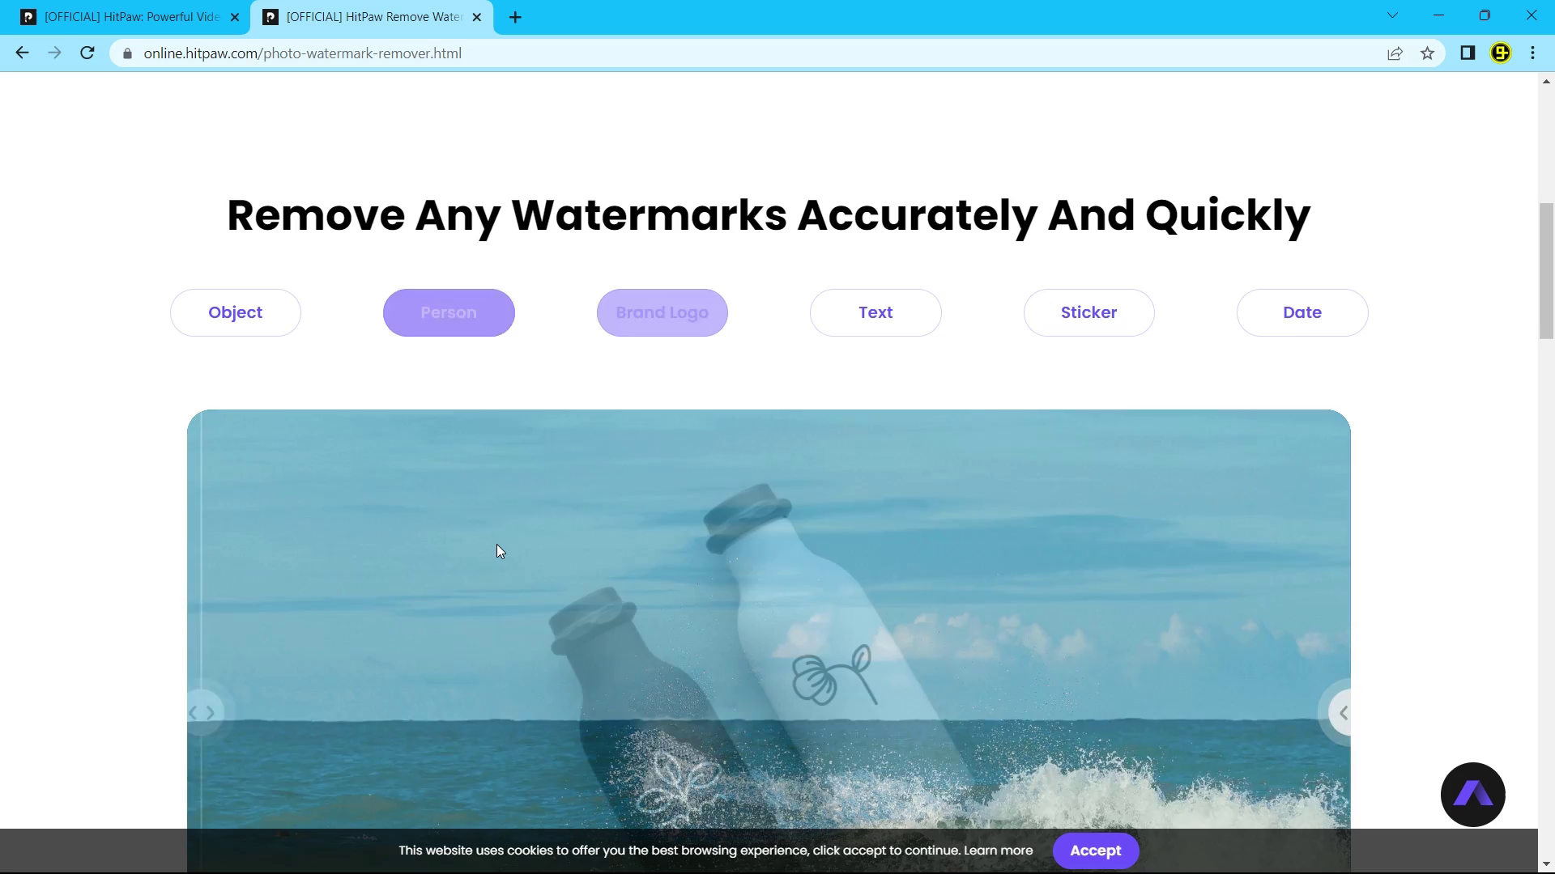
scroll(497, 544, down, 2)
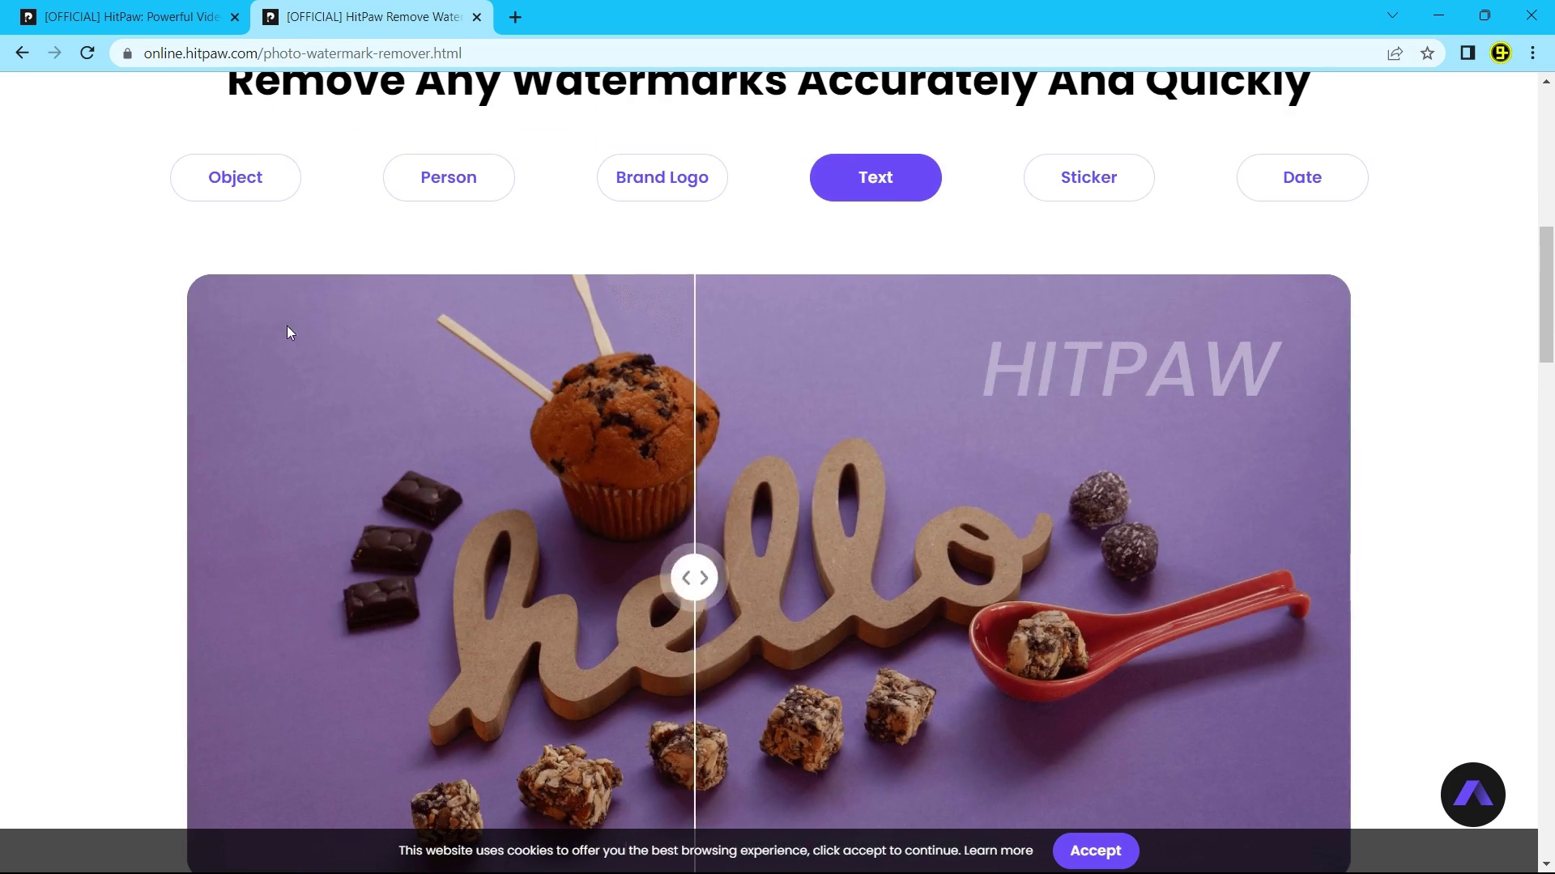
click(227, 177)
click(482, 176)
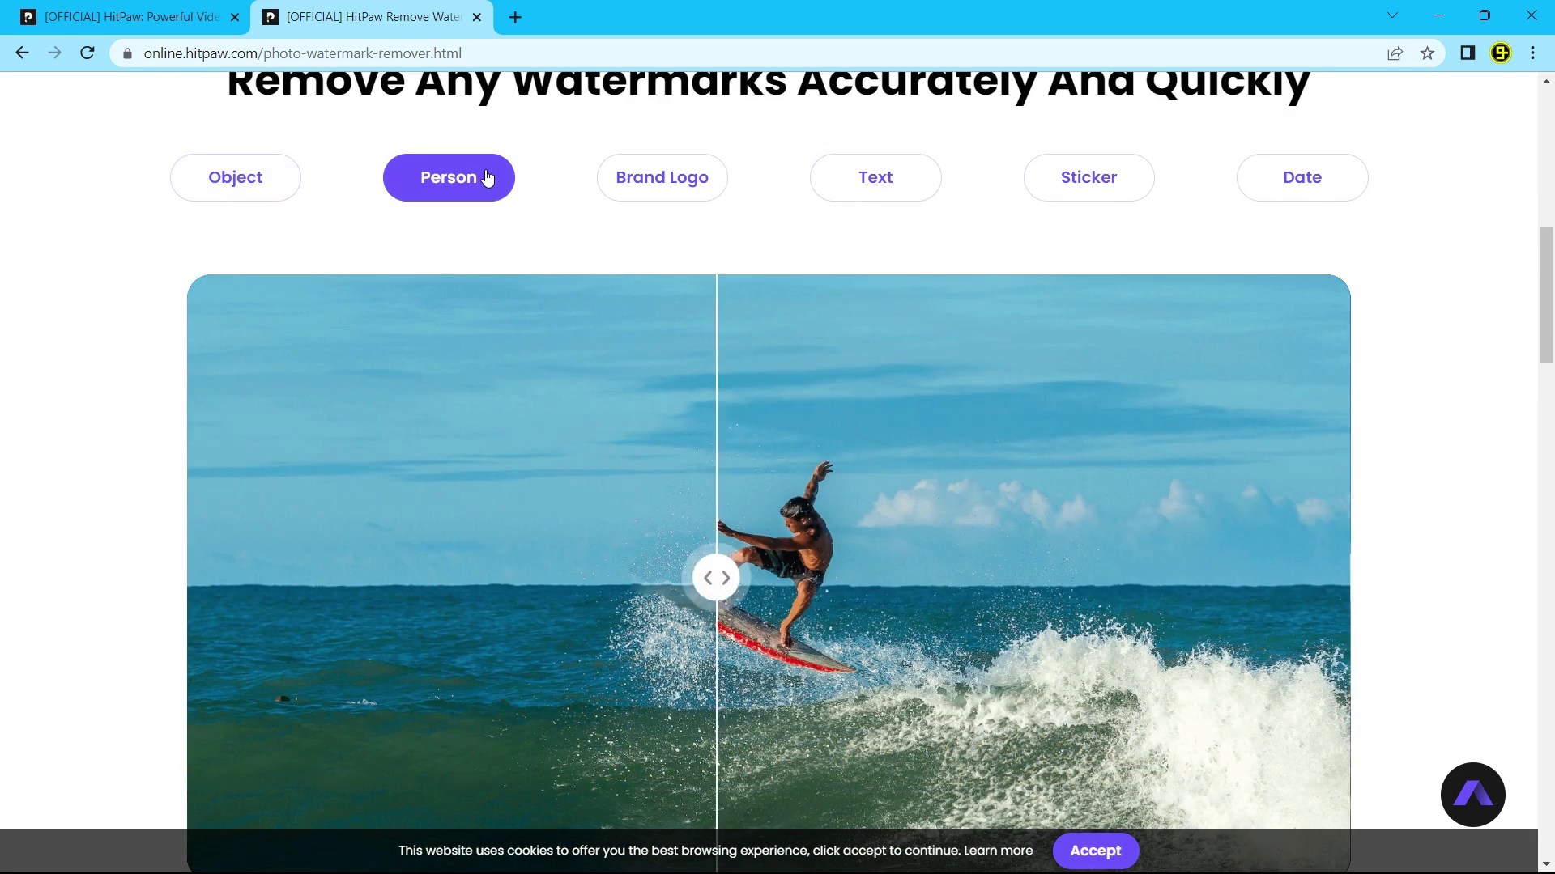
click(648, 177)
click(851, 178)
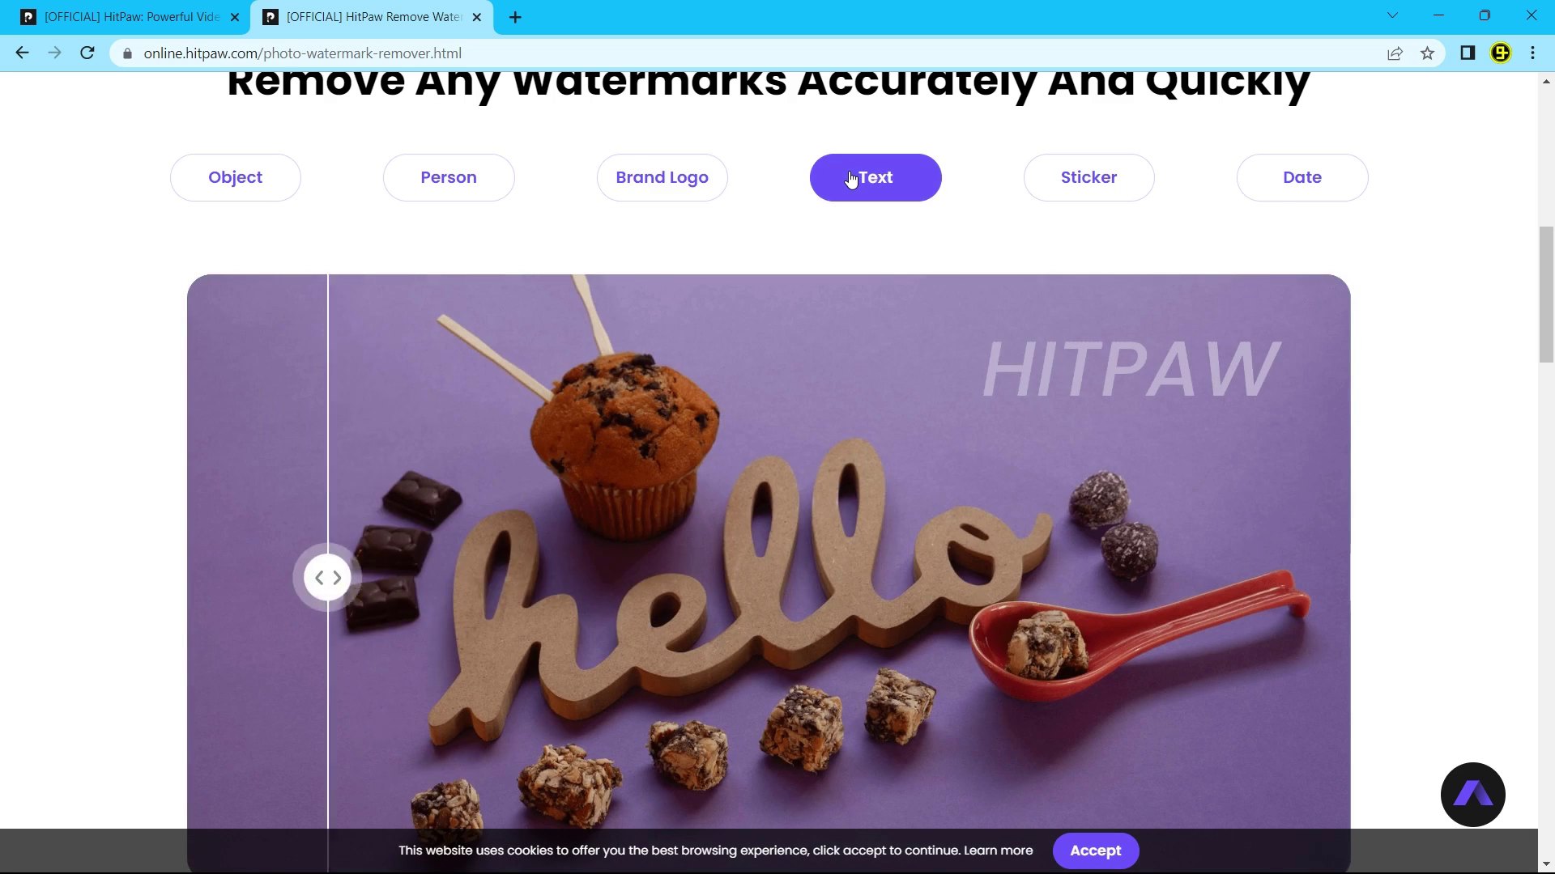
click(1094, 179)
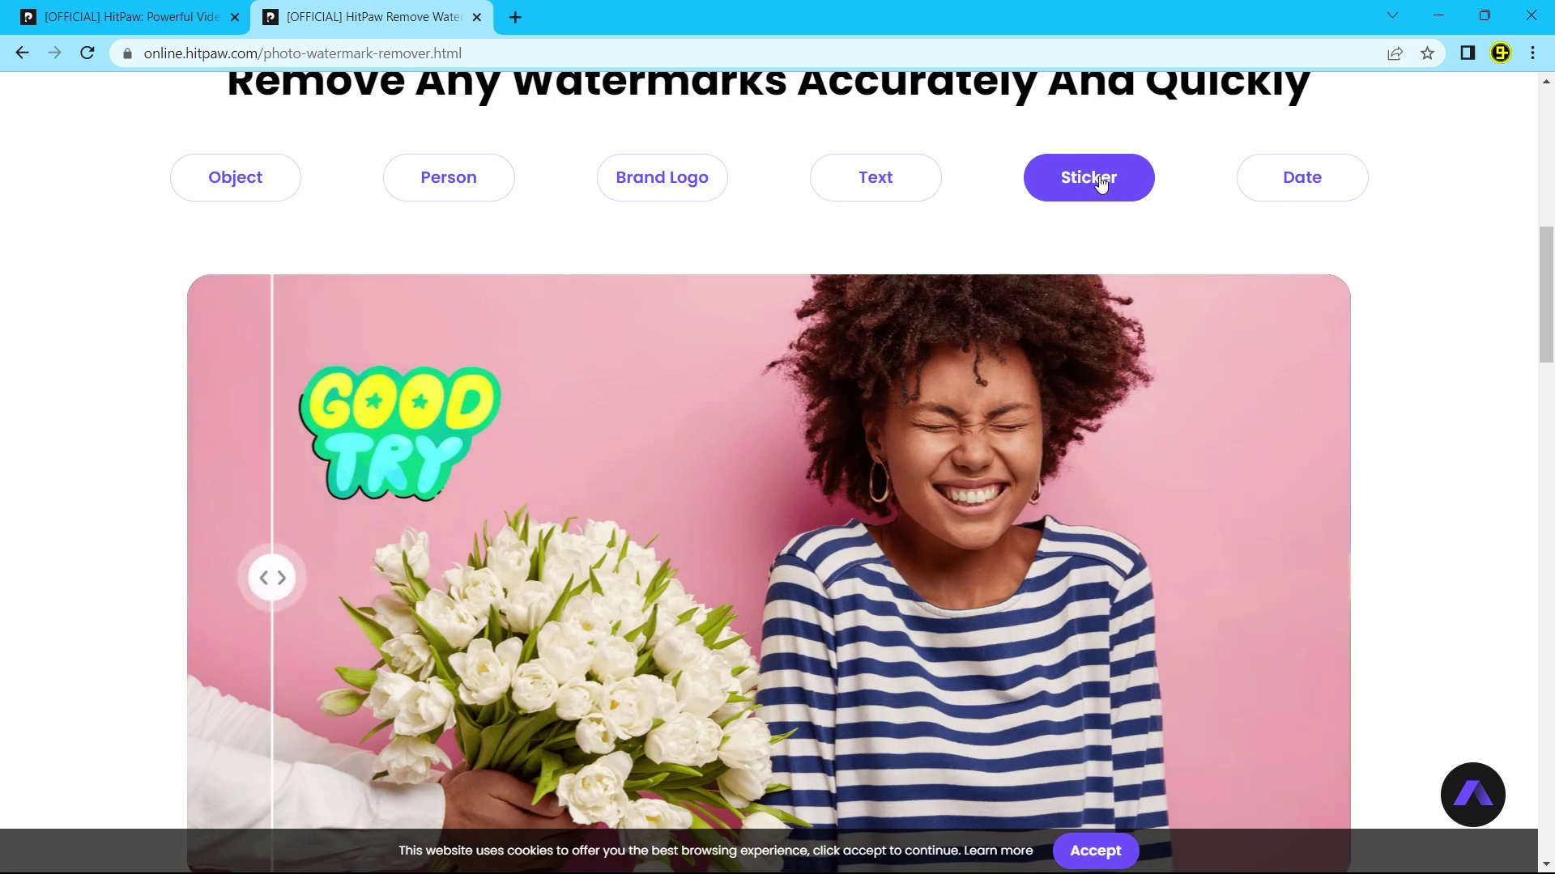
click(1282, 180)
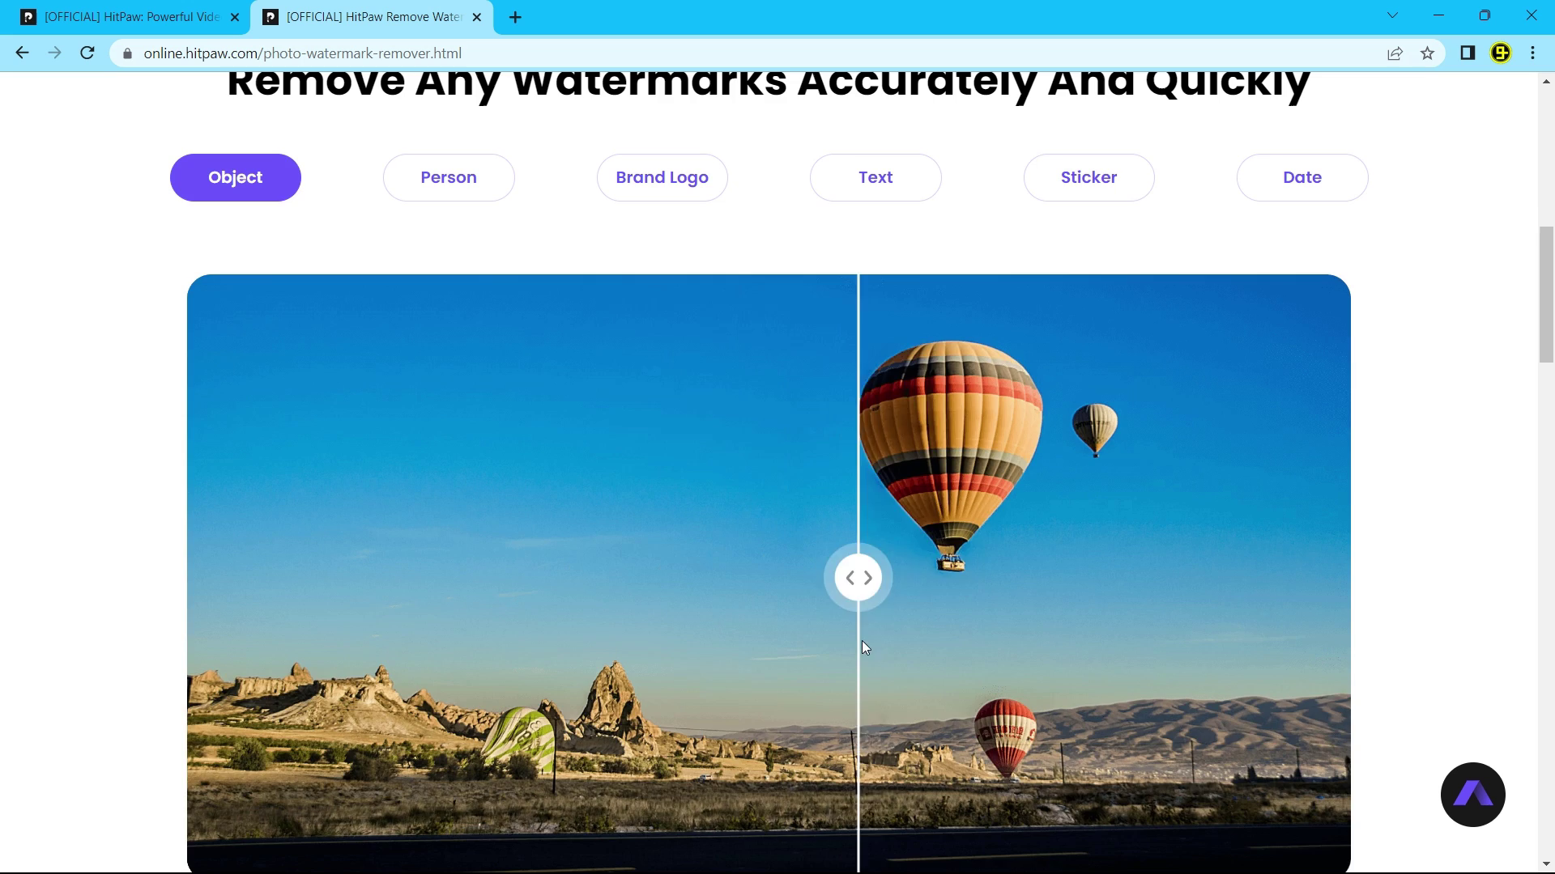
scroll(859, 639, up, 10)
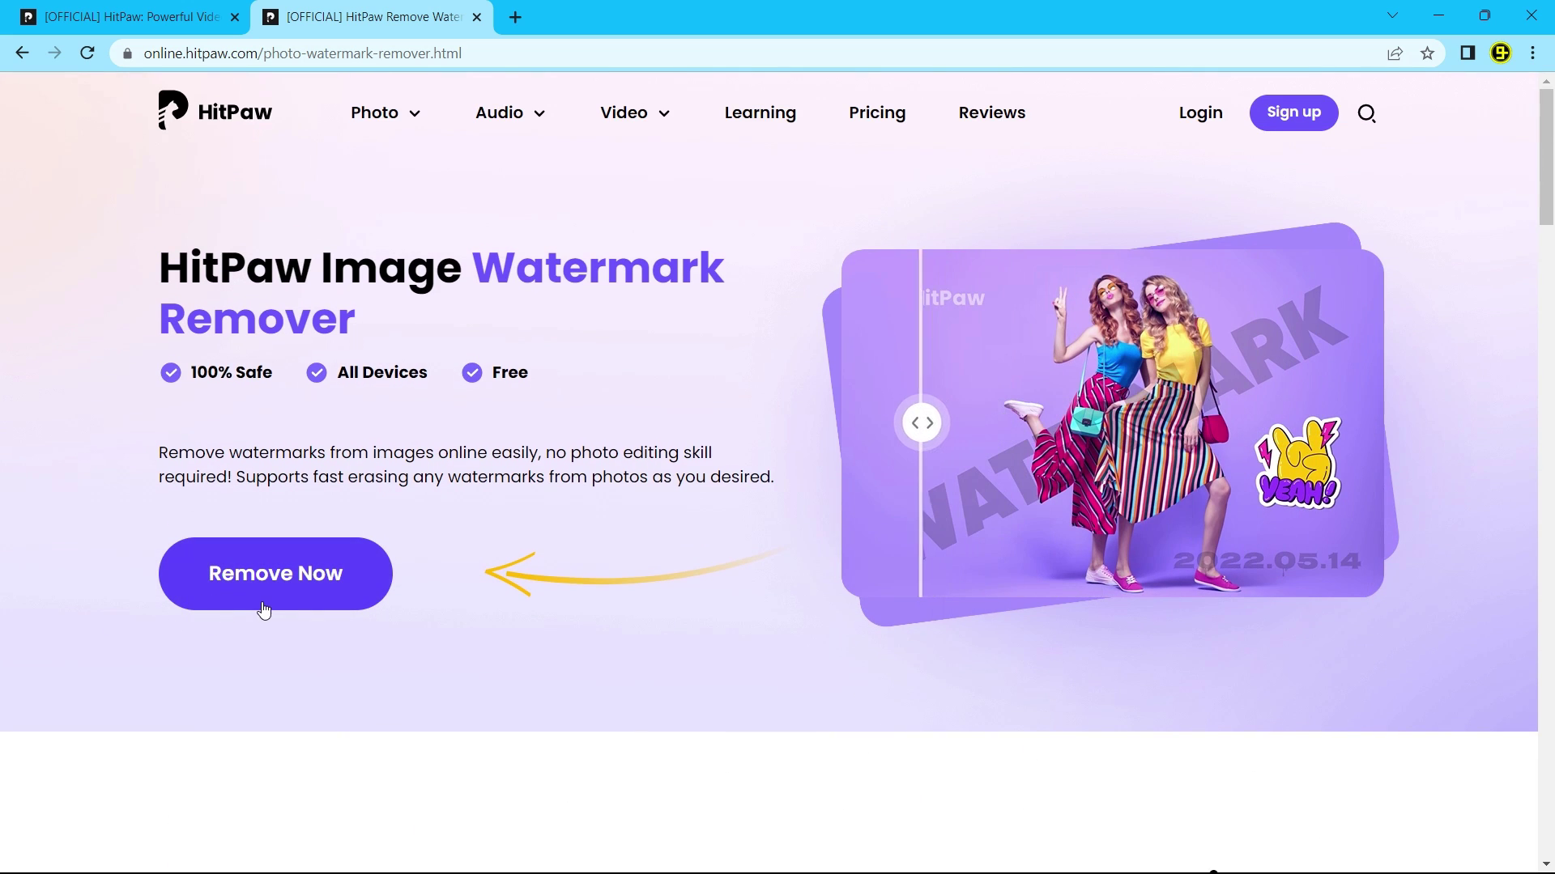
- Upload the hot-air balloon lake photo pexels-bogdan-krupin-5350606 into the remover editor
click(264, 610)
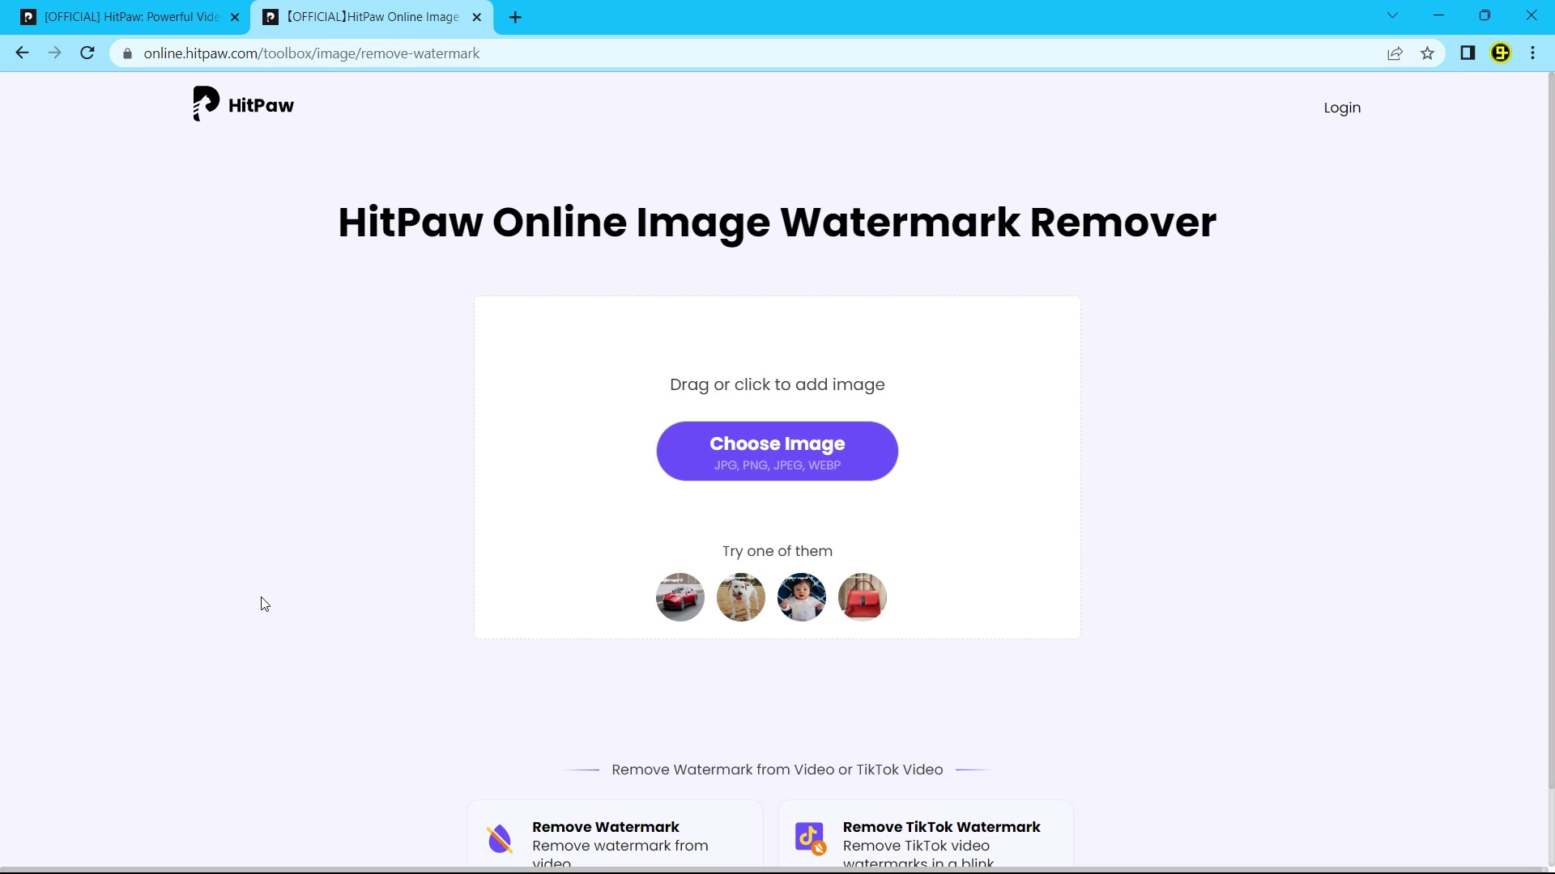
click(778, 453)
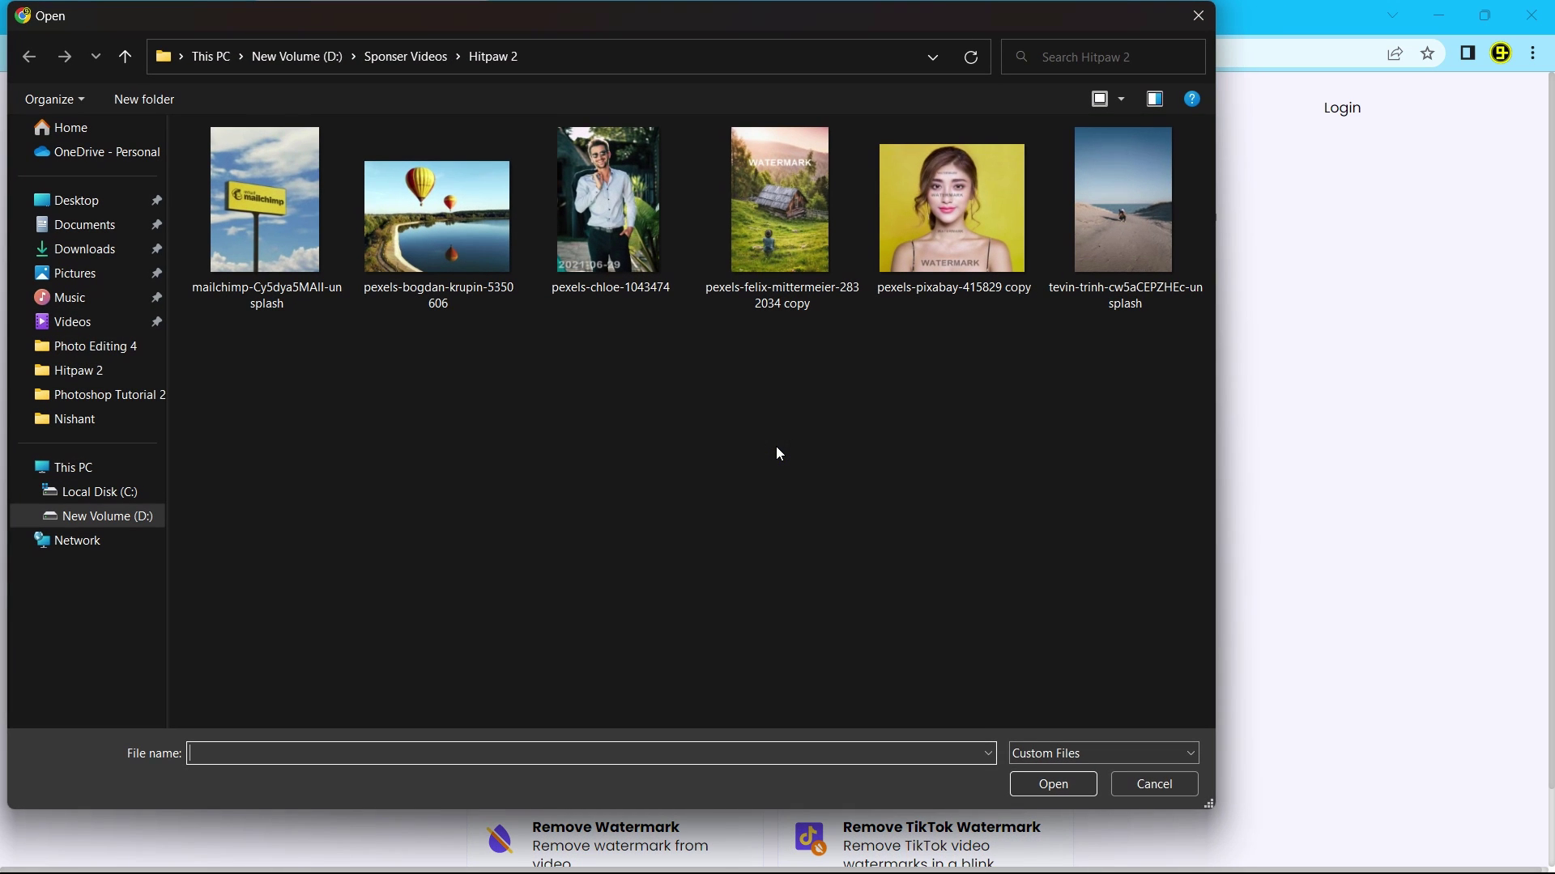
click(442, 240)
click(1062, 784)
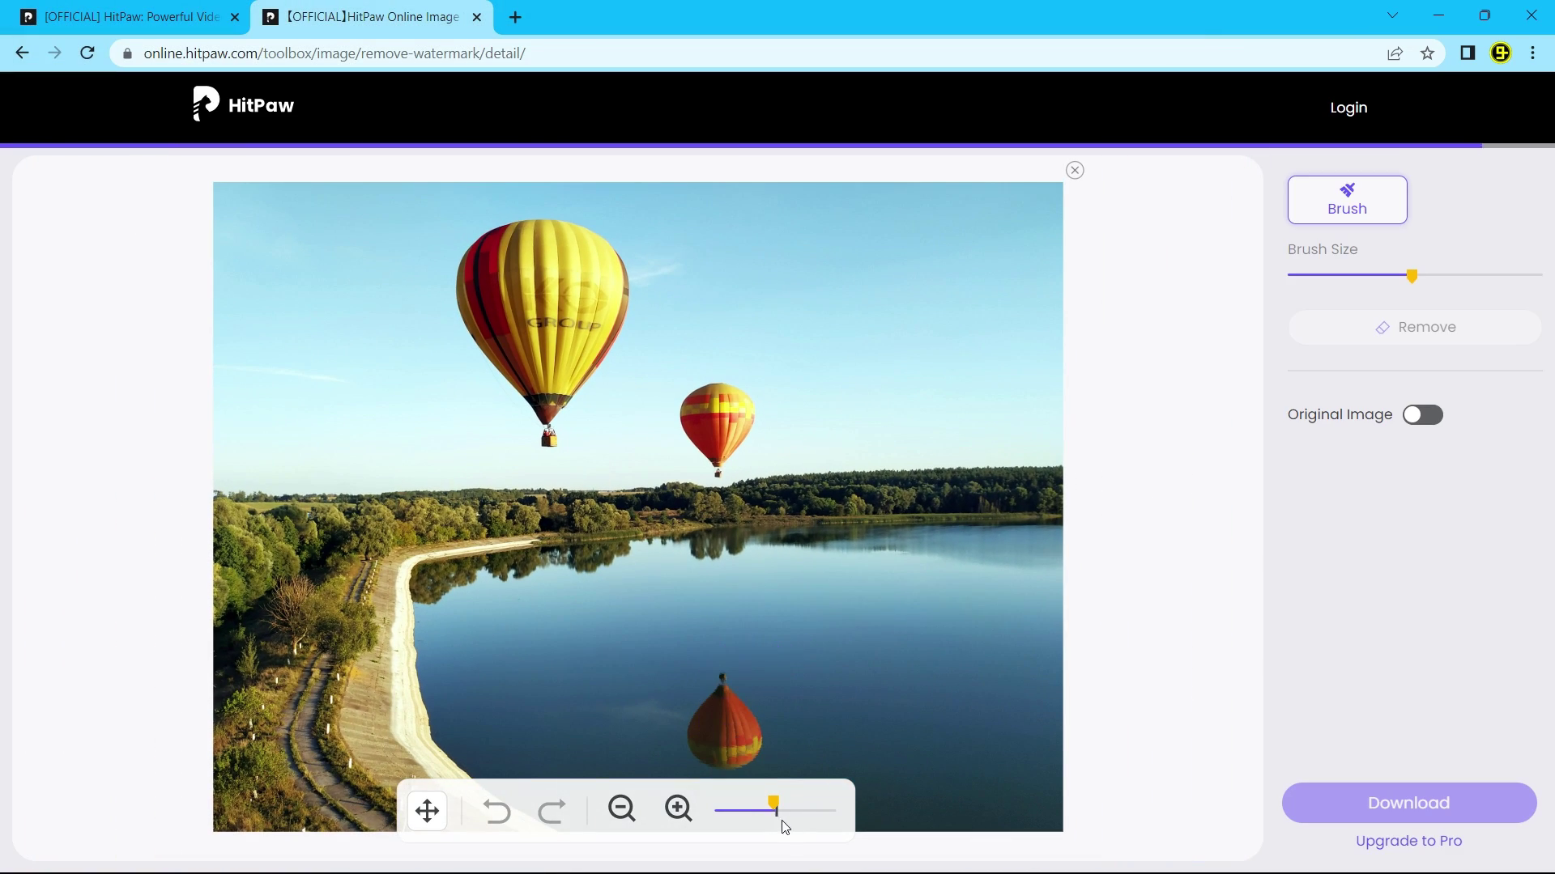
- Reduce the brush size and make Brush active to start masking the large yellow balloon
mouse_move(784, 826)
mouse_down()
mouse_move(735, 809)
mouse_move(781, 804)
mouse_move(767, 804)
mouse_up()
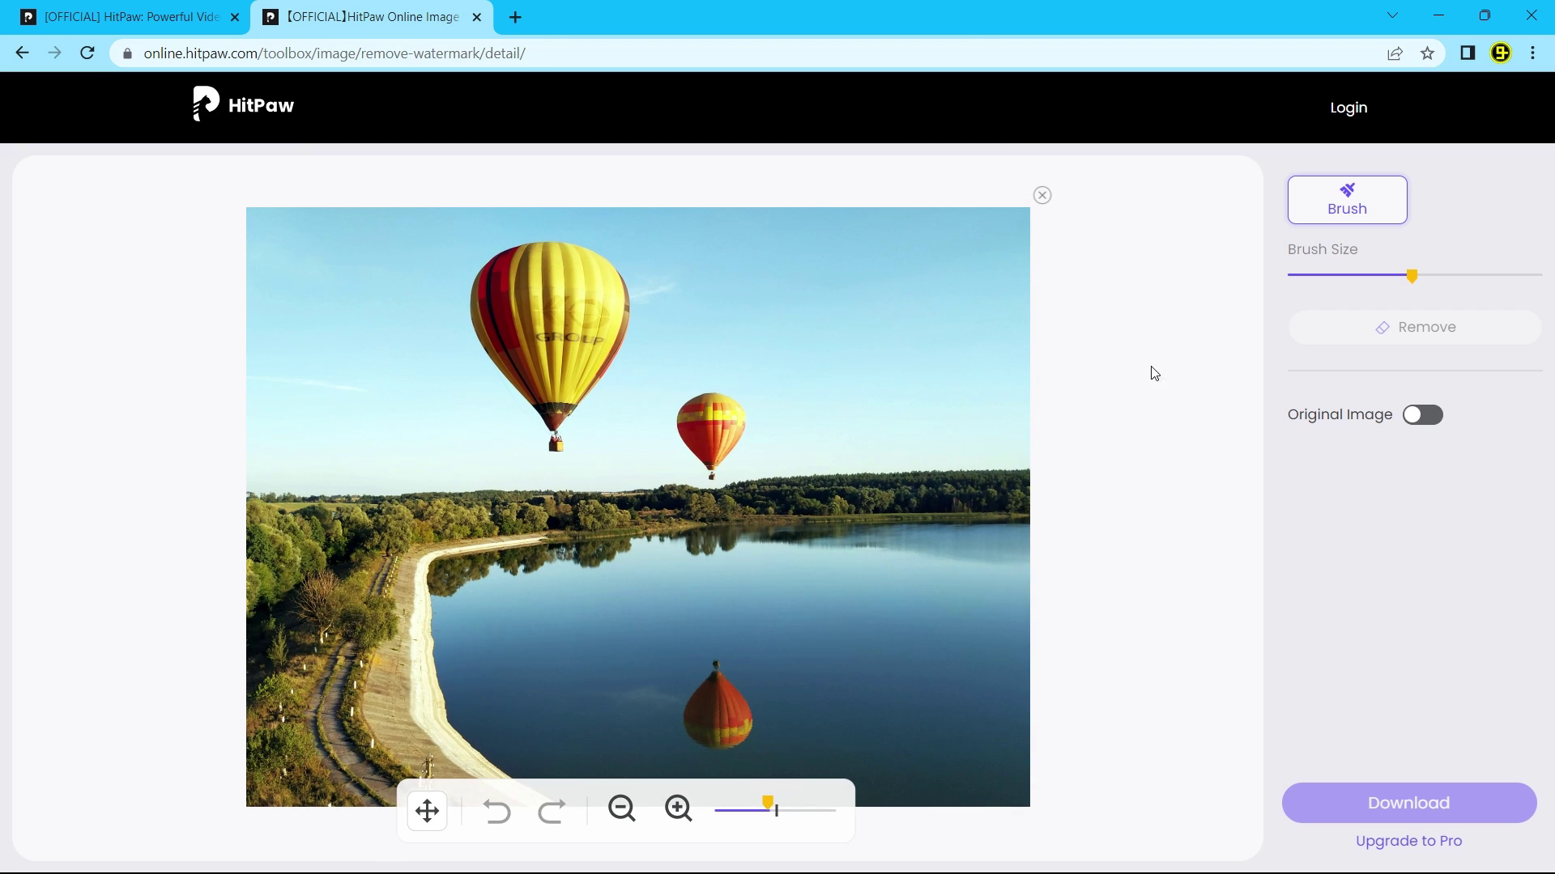
click(1324, 214)
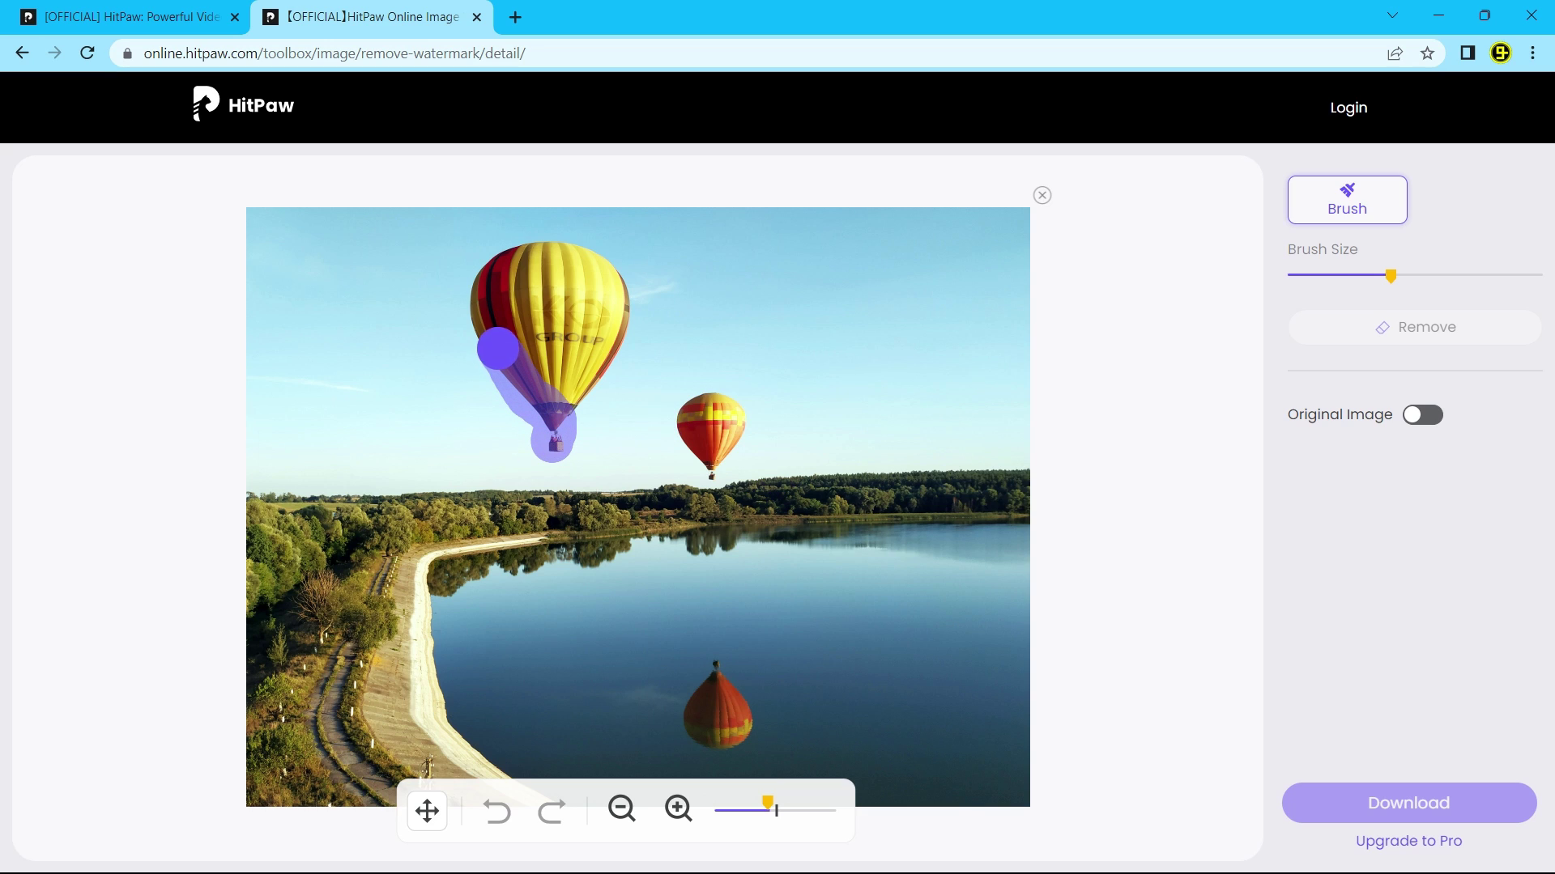
- Mask both balloons and their lake reflection, remove them, and compare with the original
mouse_move(483, 288)
mouse_down()
mouse_move(562, 251)
mouse_move(596, 264)
mouse_move(623, 308)
mouse_move(574, 396)
mouse_move(518, 282)
mouse_move(544, 332)
mouse_move(587, 298)
mouse_move(581, 332)
mouse_move(509, 311)
mouse_move(531, 345)
mouse_move(574, 298)
mouse_move(557, 360)
mouse_up()
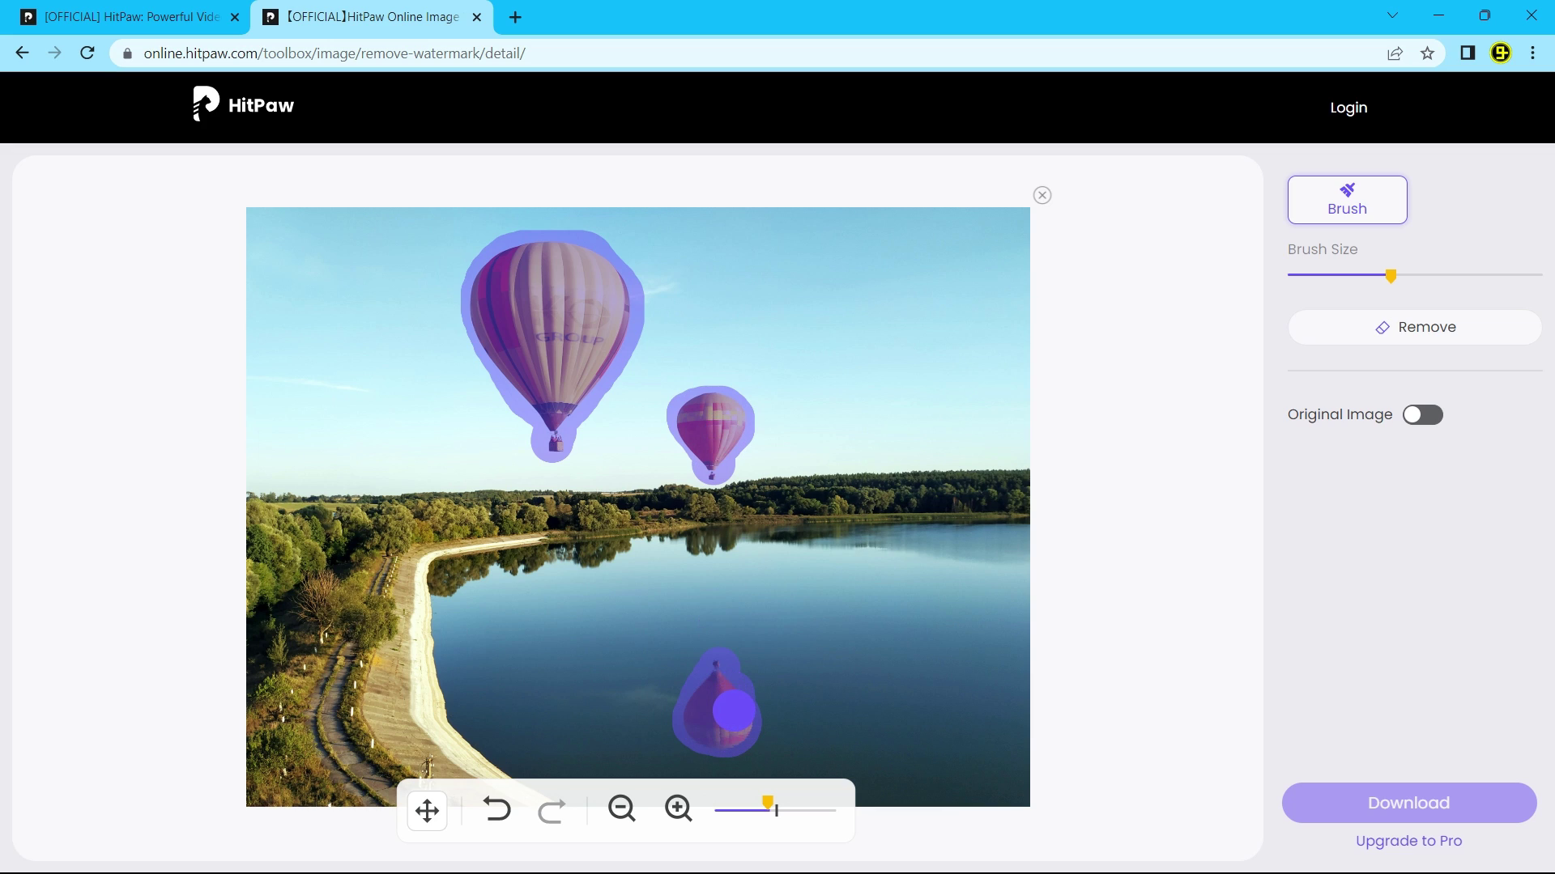
click(1411, 334)
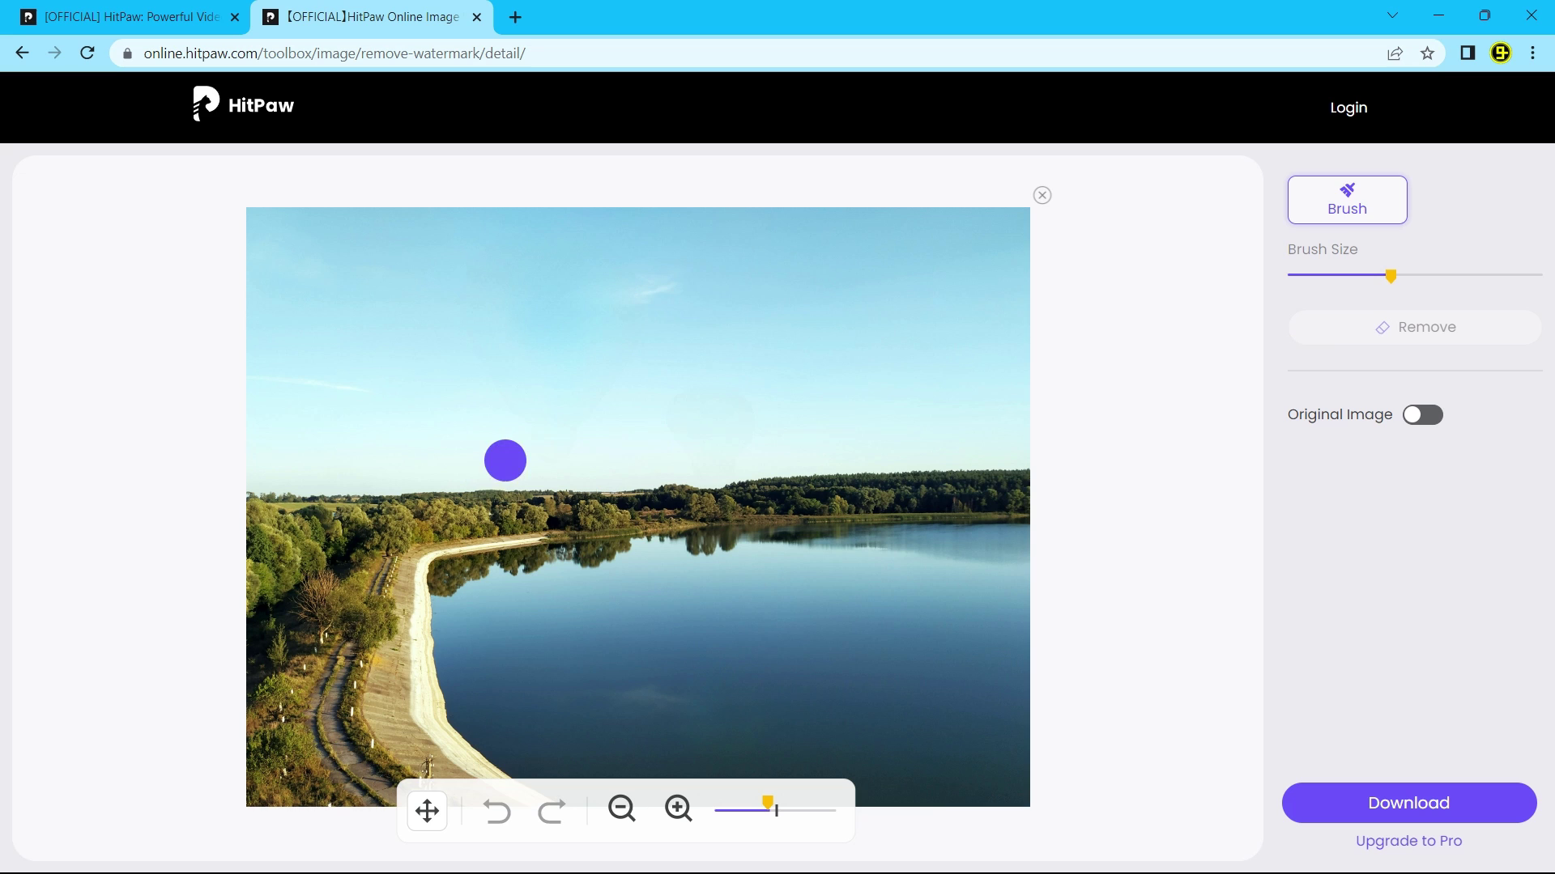
click(1425, 415)
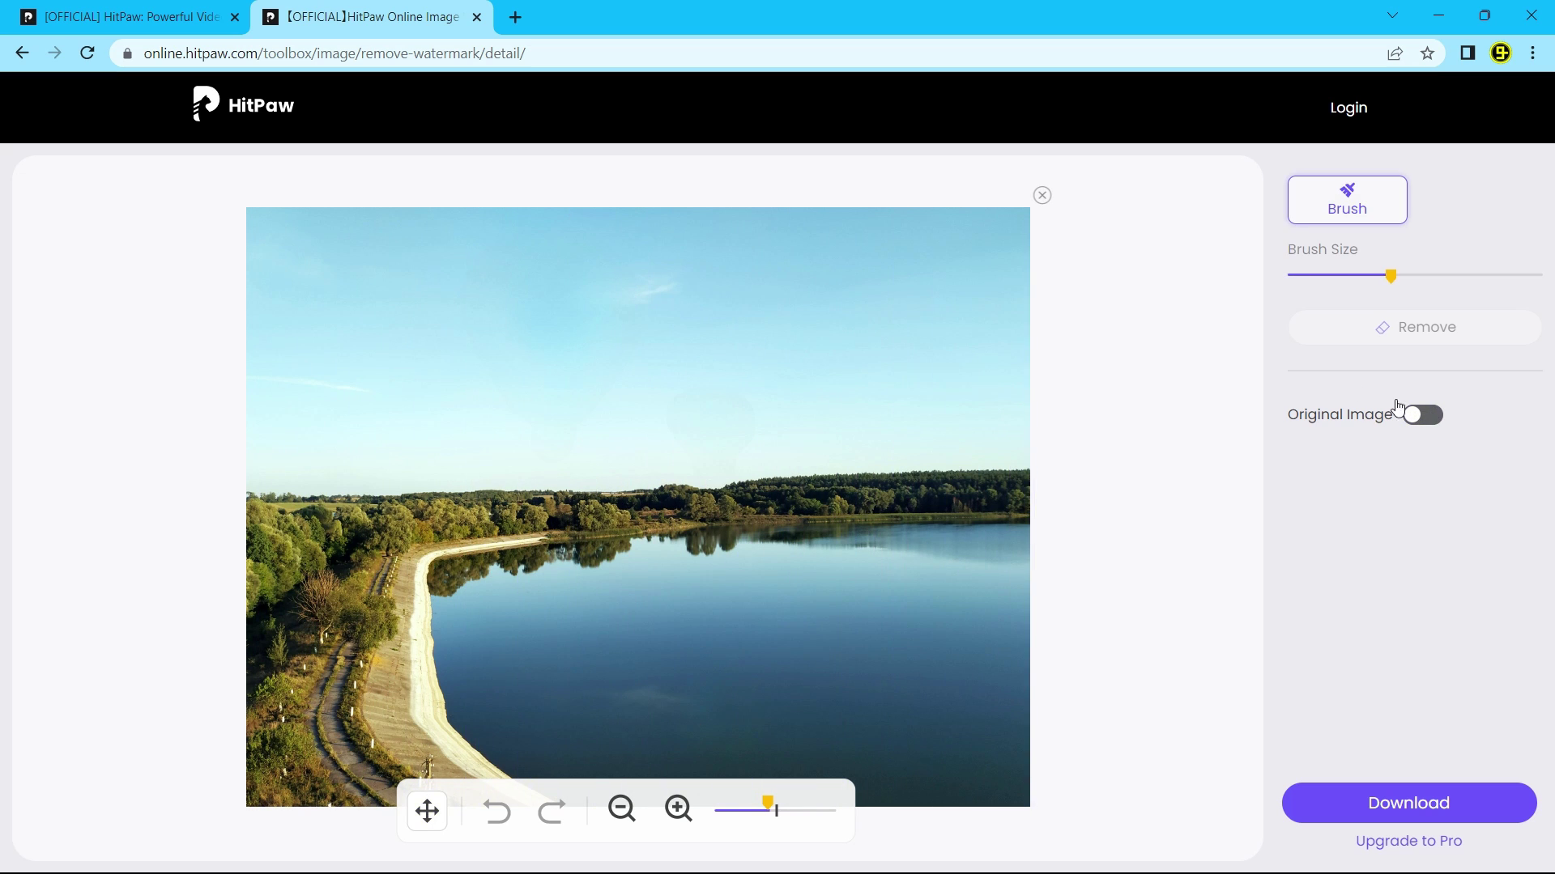
- Return to the upload page and load the photo of the man in sunglasses
click(22, 53)
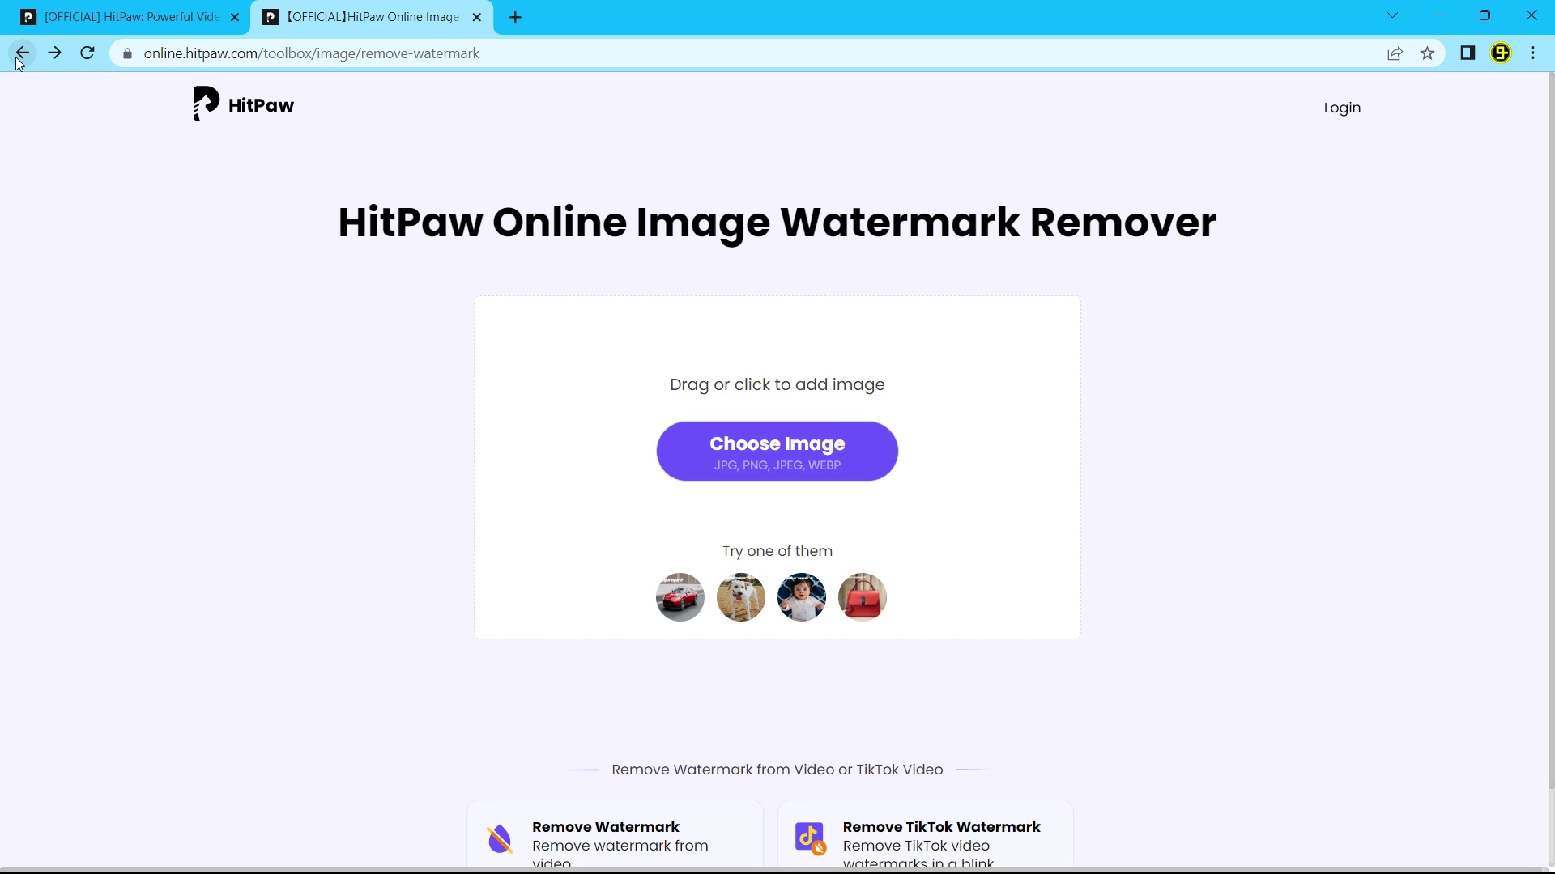
click(775, 452)
click(611, 247)
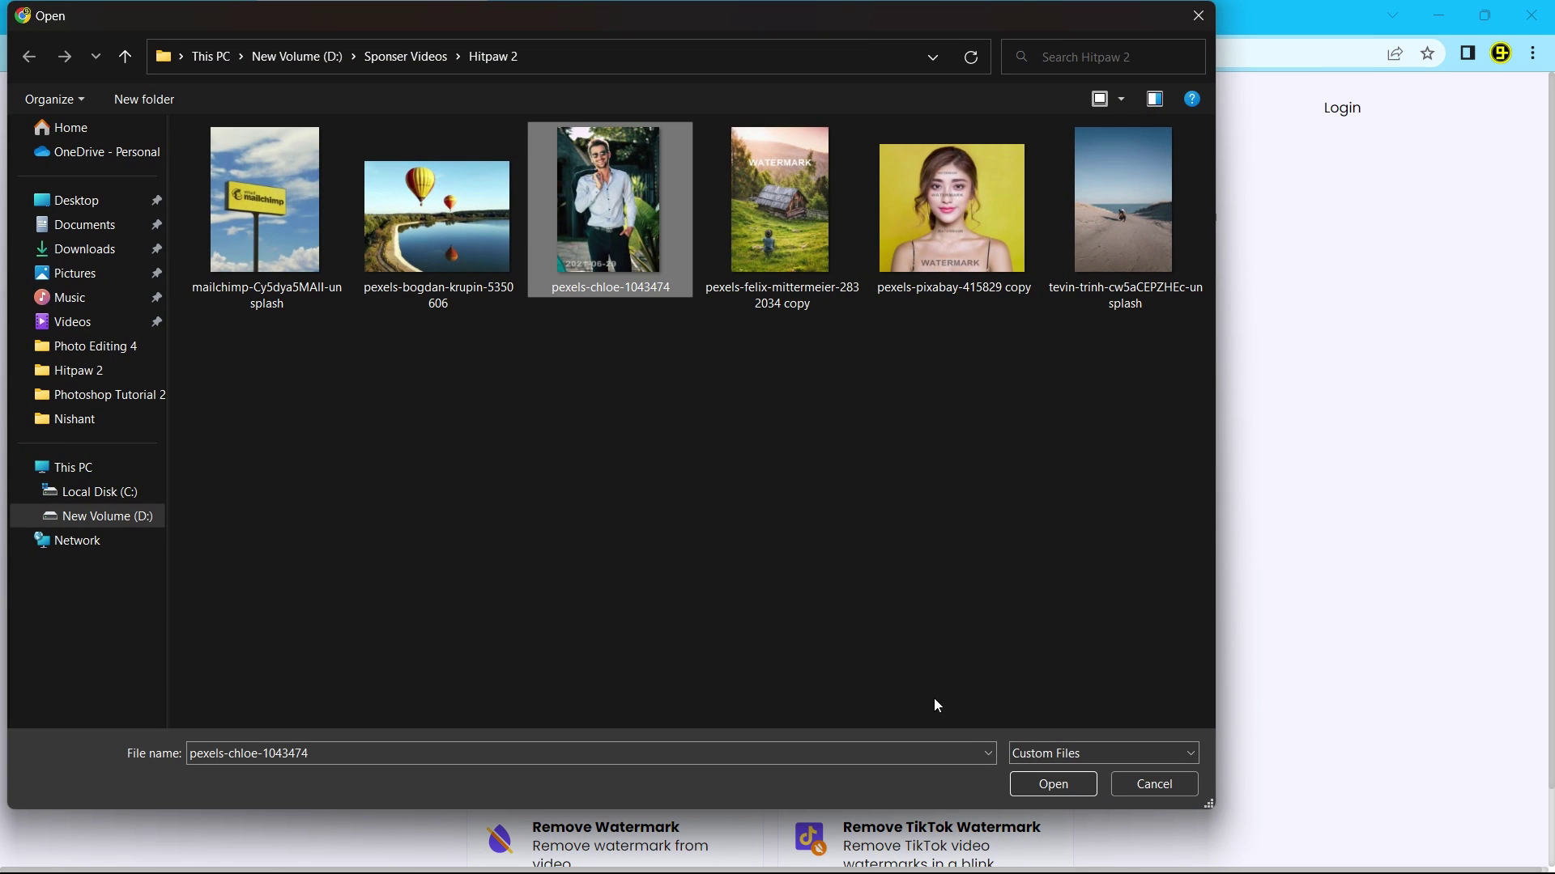
click(1021, 778)
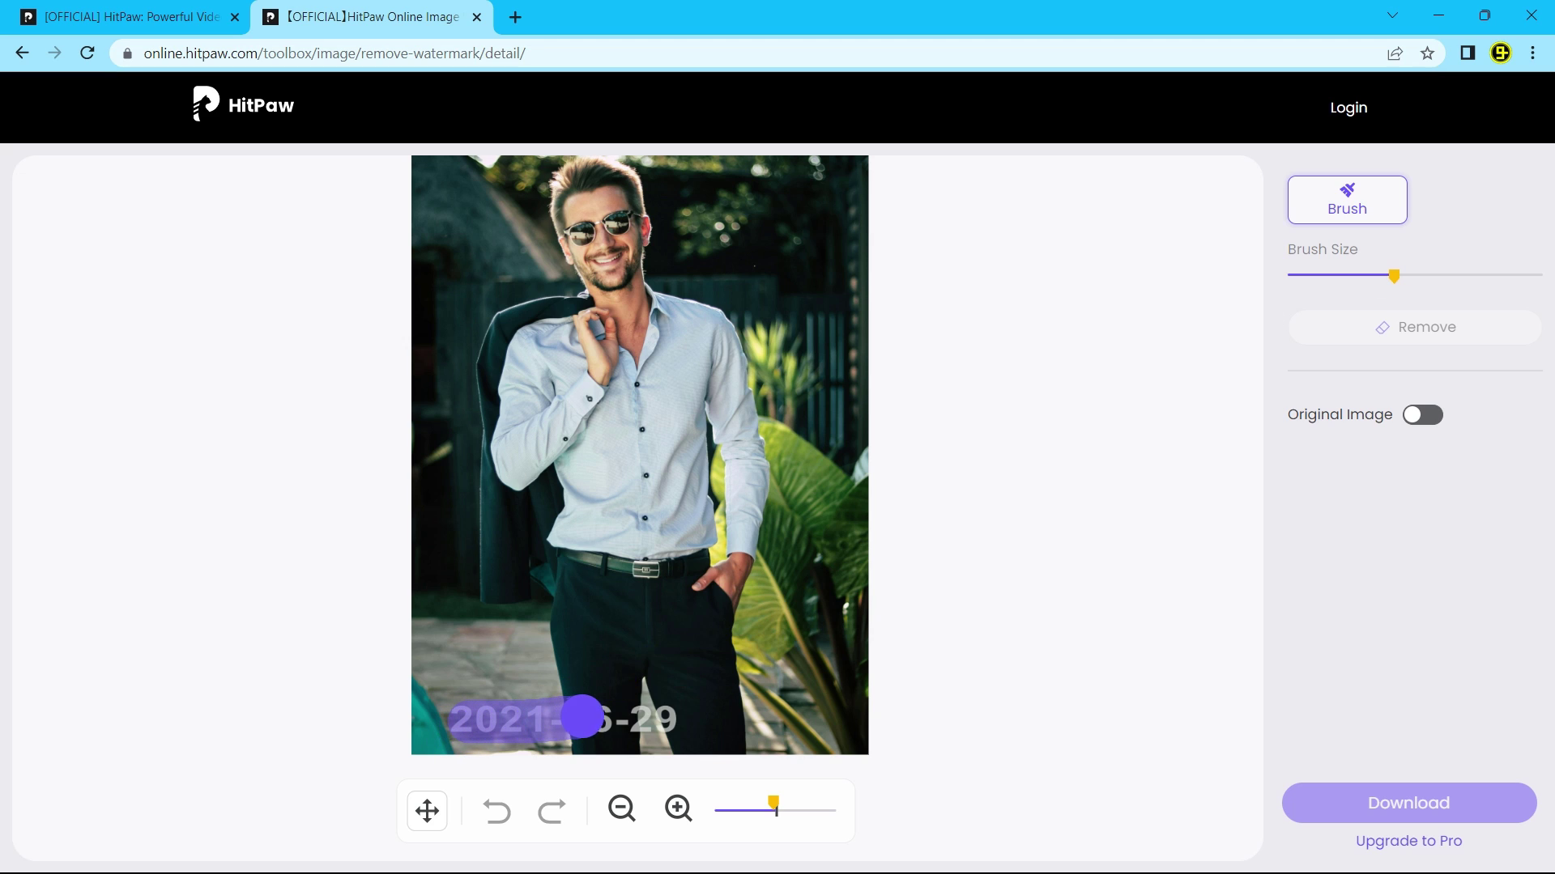
- Brush over the 2021-06-29 date stamp, remove it, and toggle Original Image to compare
drag(666, 716, 667, 717)
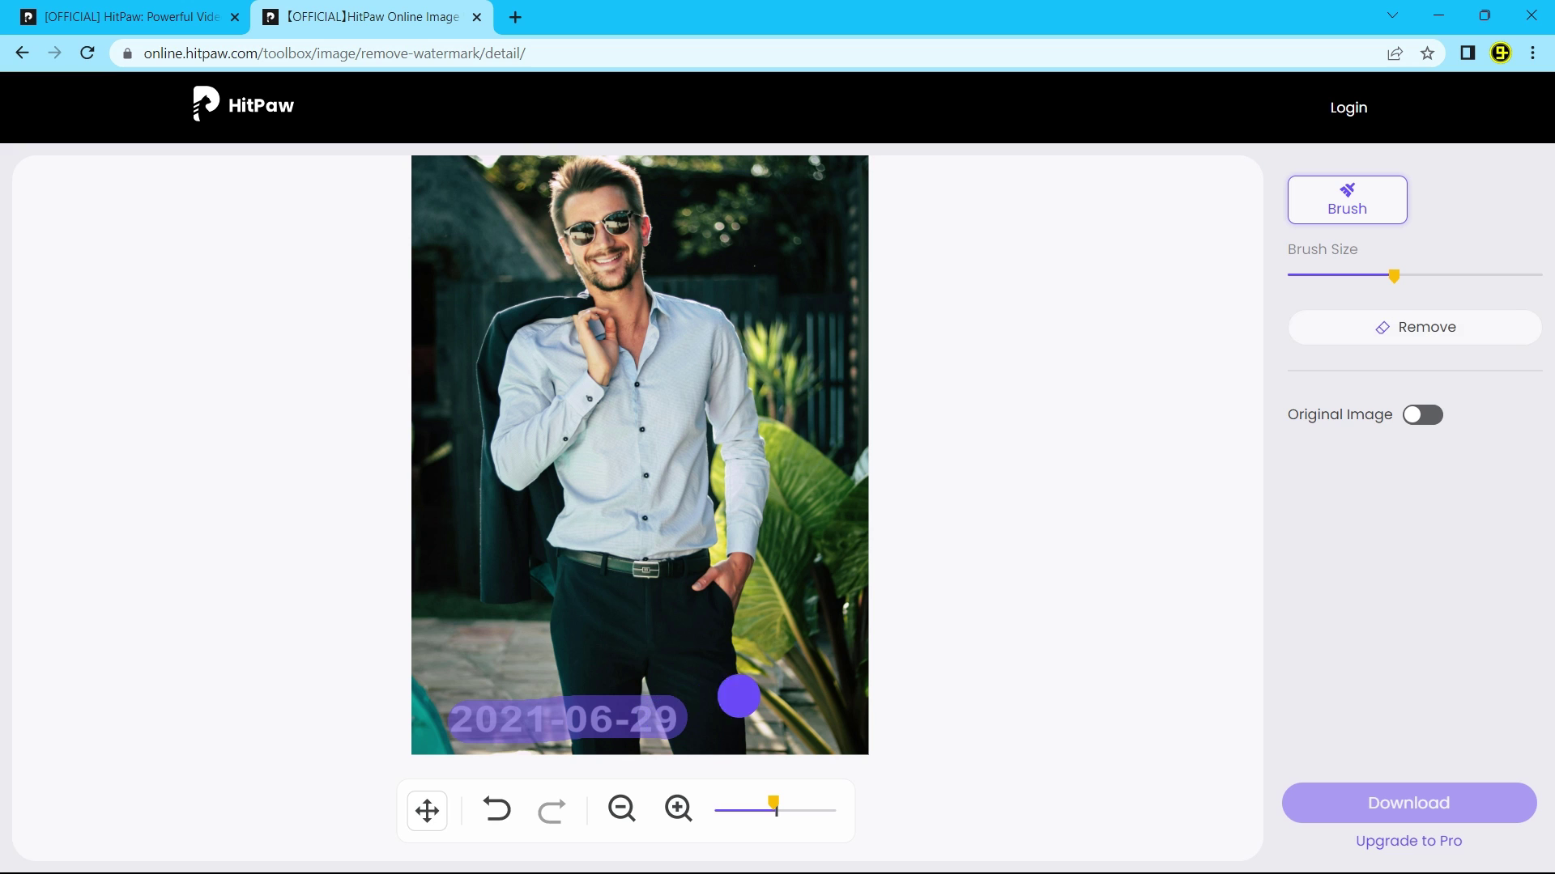
click(1410, 336)
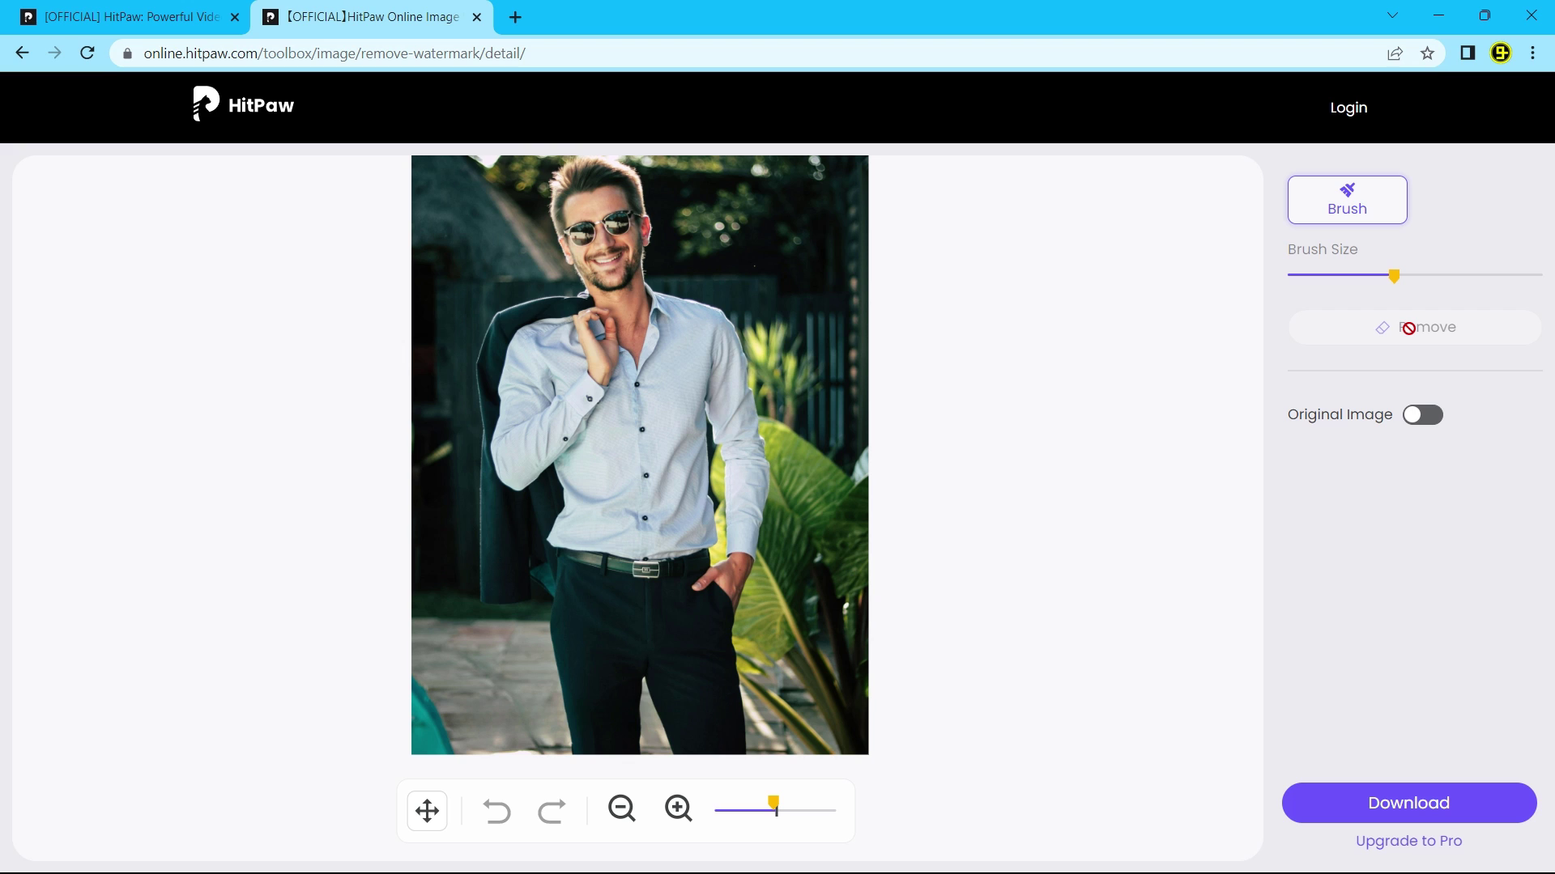
click(1417, 429)
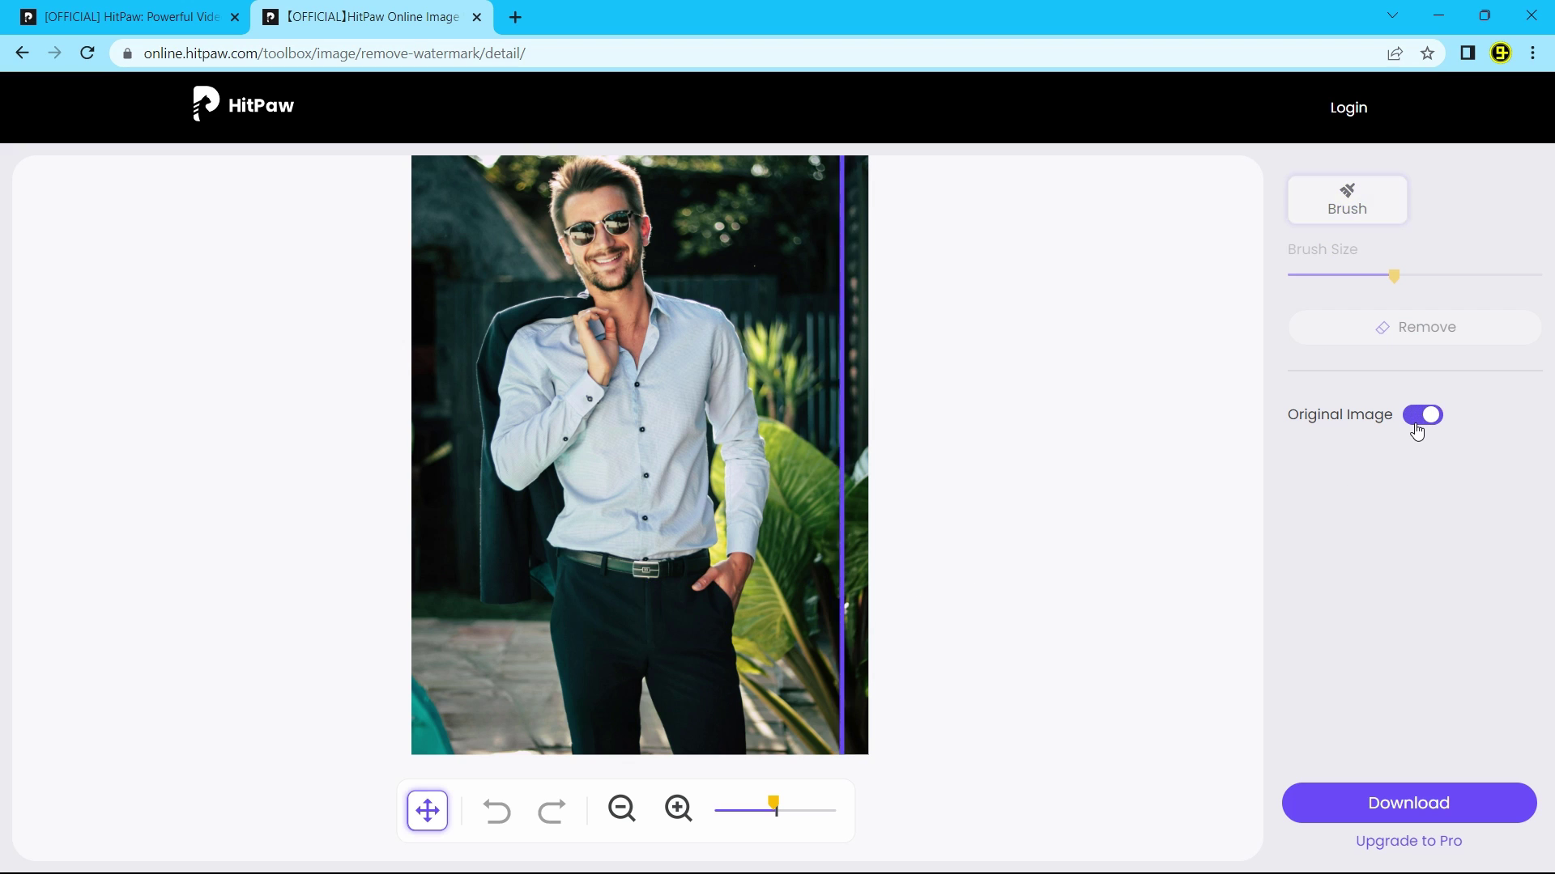
click(1417, 432)
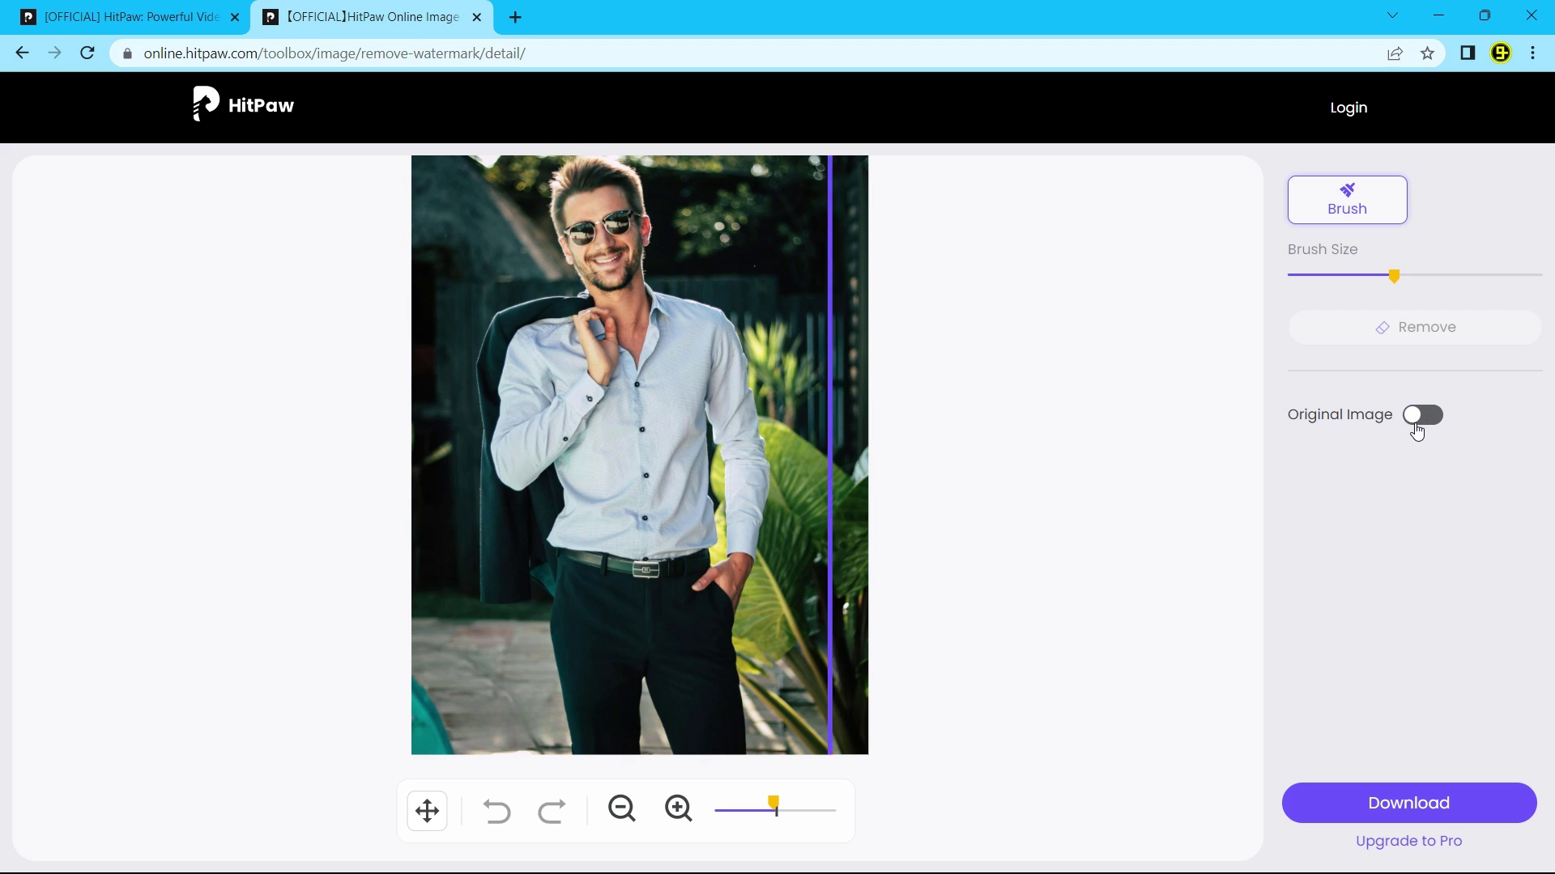
click(1417, 432)
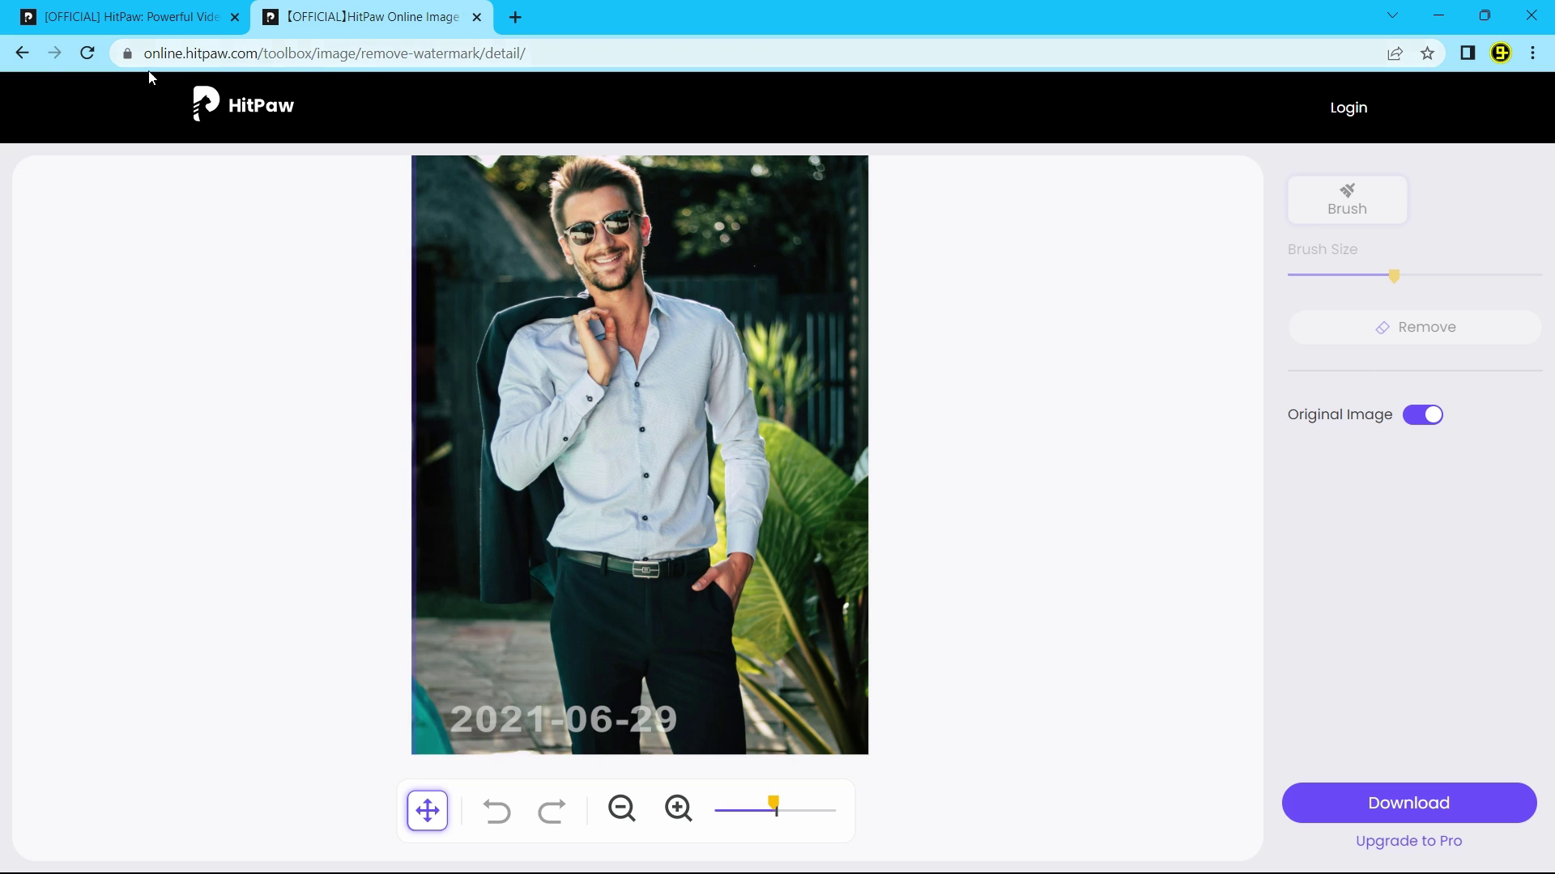
- Load pexels-pixabay-415829 copy, the woman's portrait with WATERMARK labels, into the editor
click(23, 53)
click(752, 450)
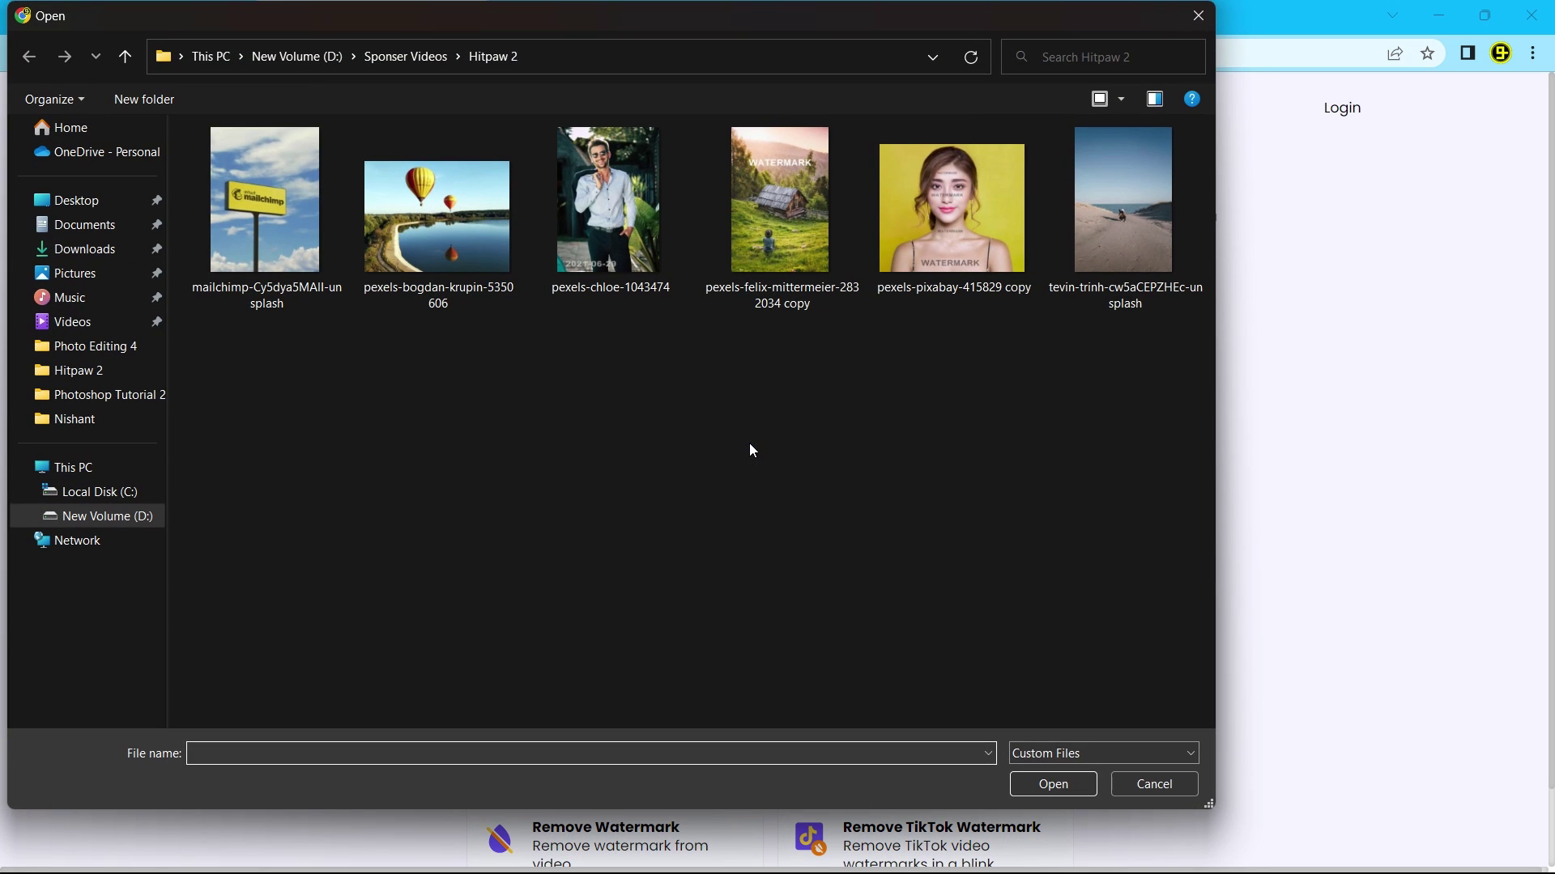
click(913, 220)
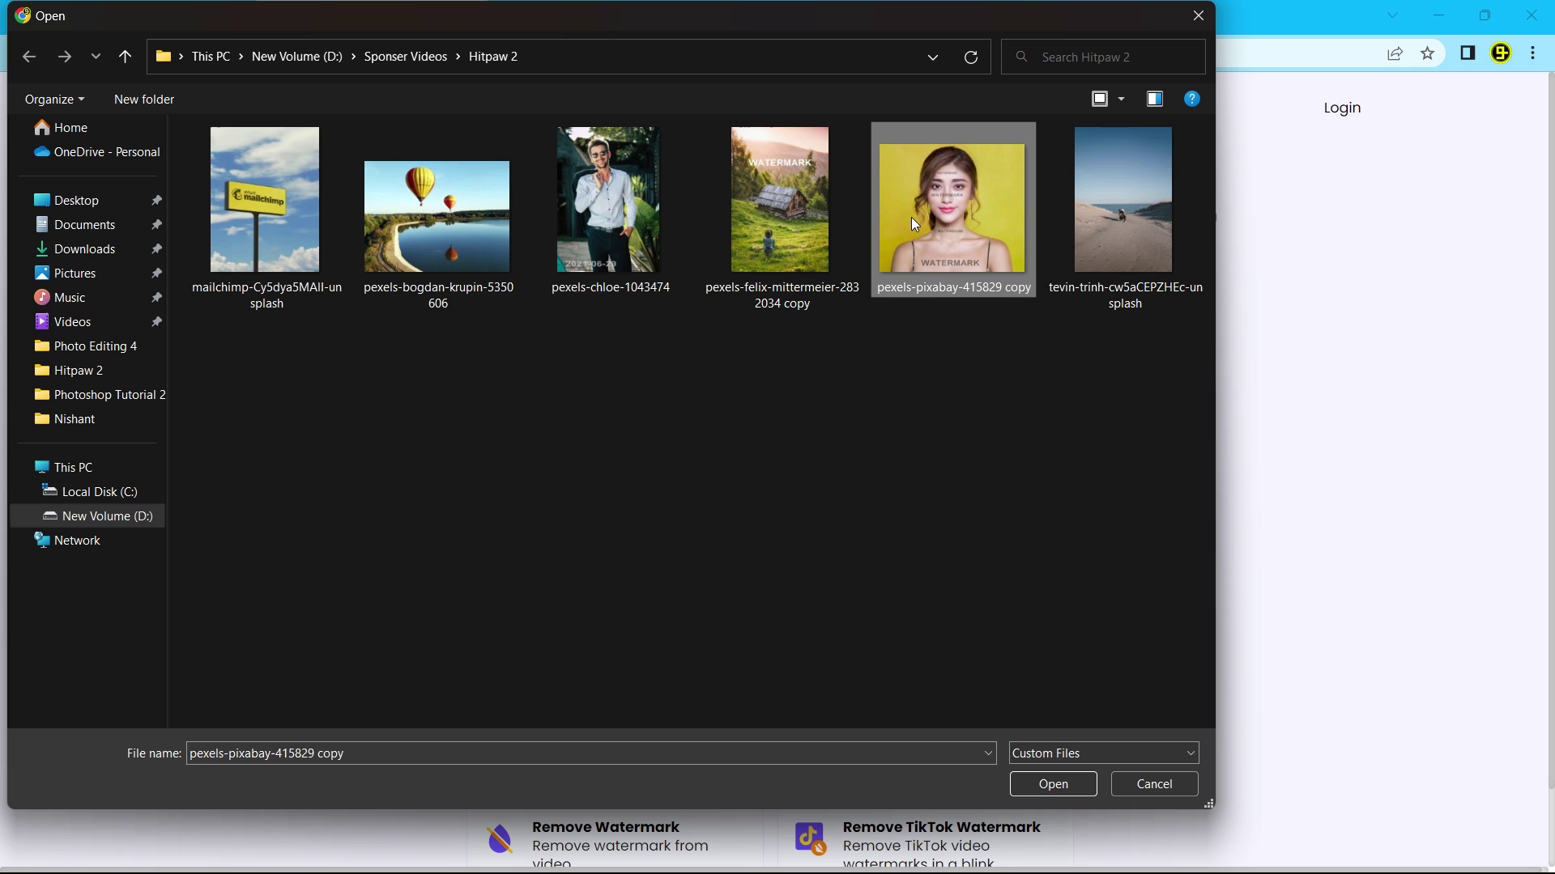
click(1052, 782)
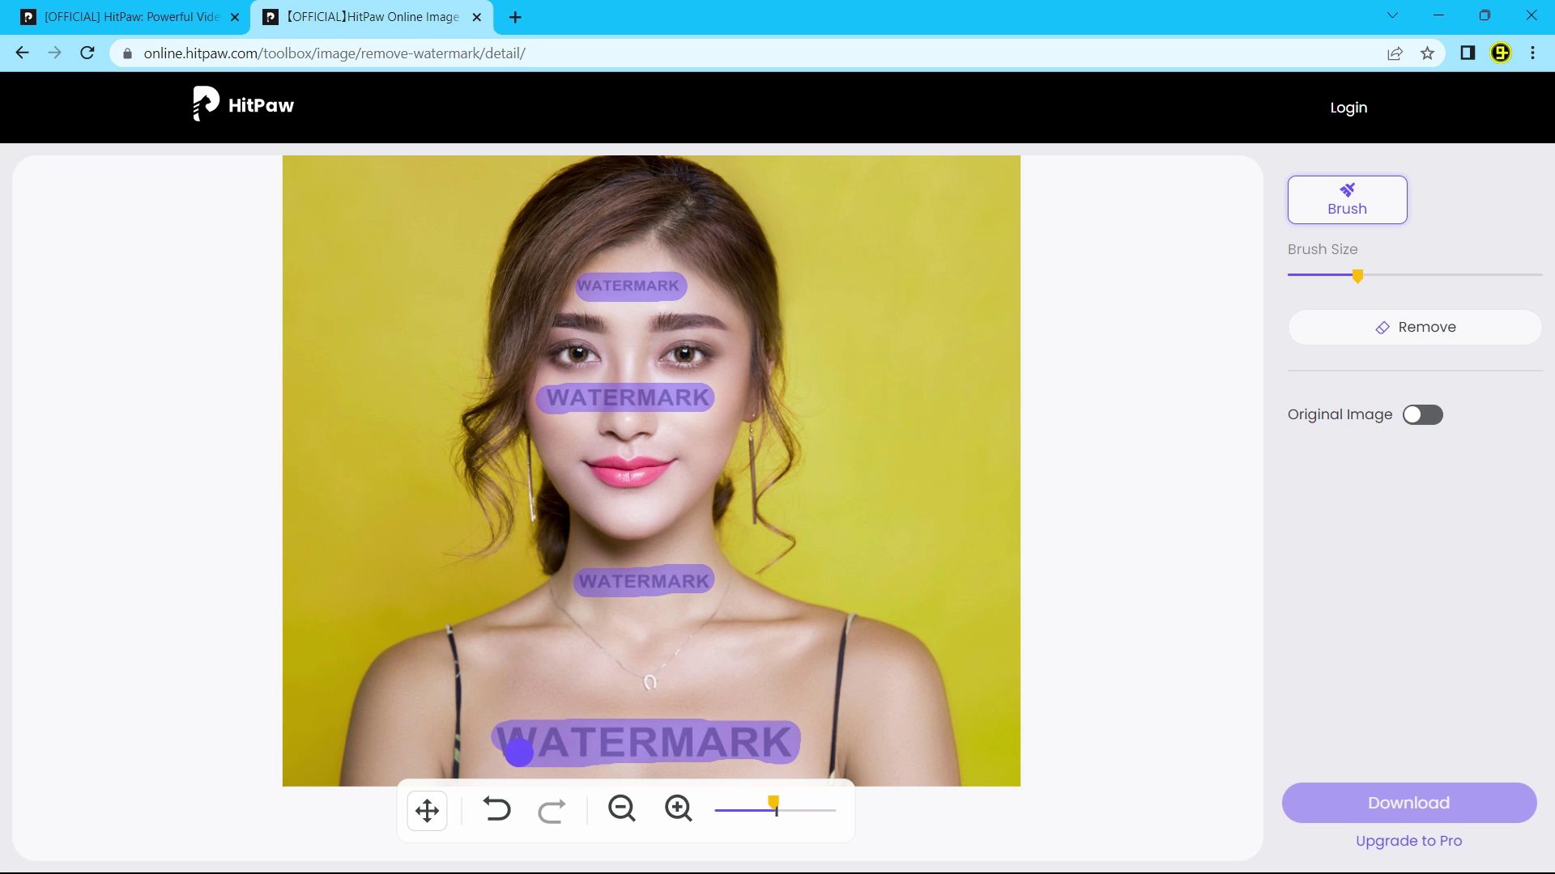
- Remove the four brushed WATERMARK labels and toggle between the result and the original
click(1422, 328)
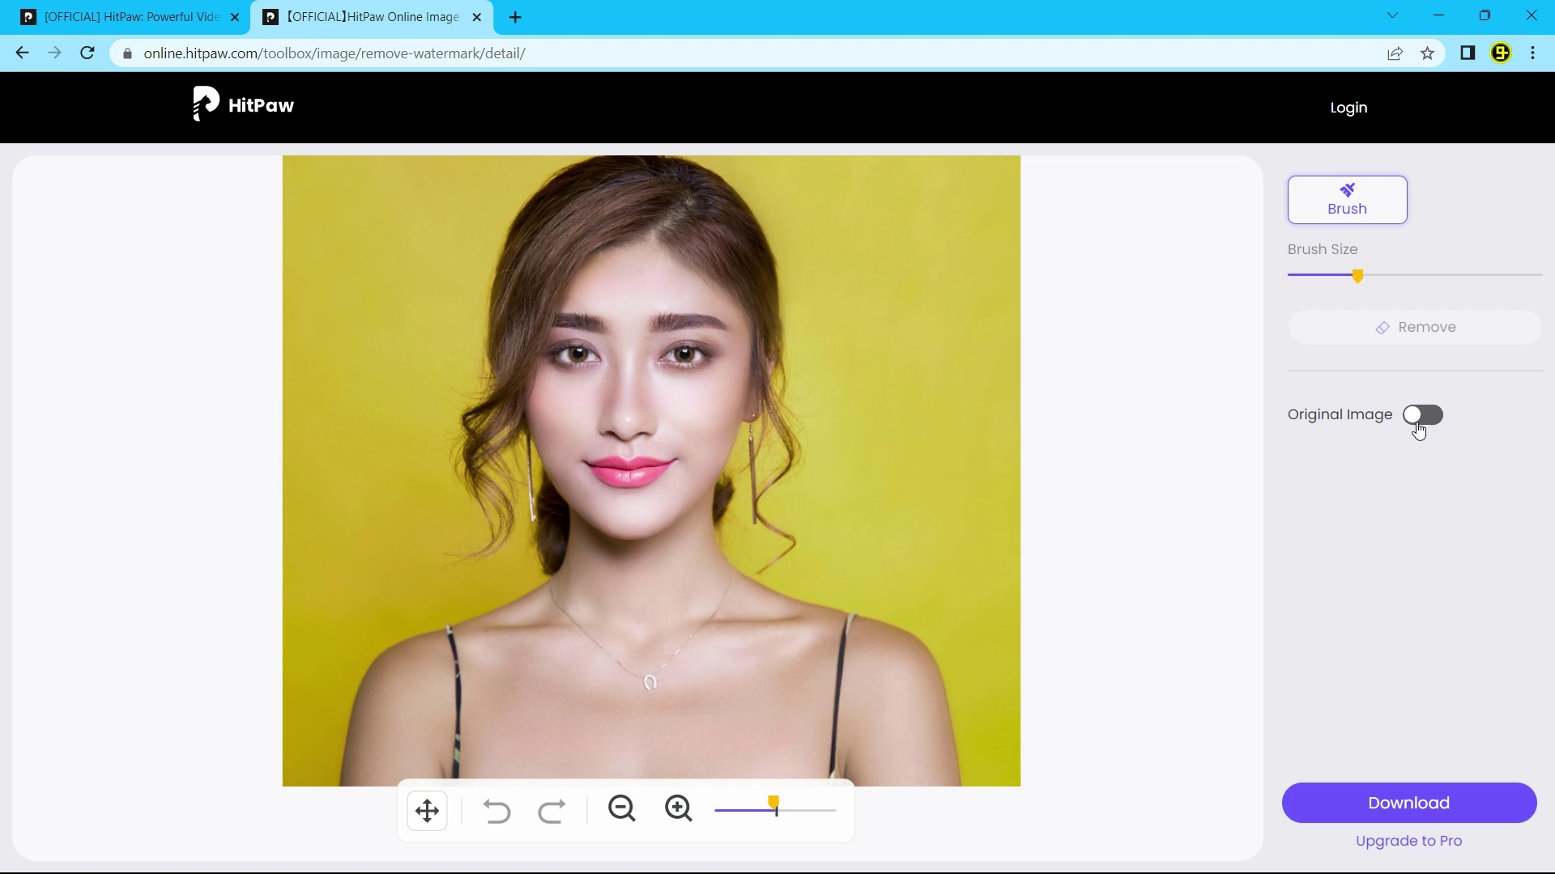
click(1419, 429)
click(1418, 430)
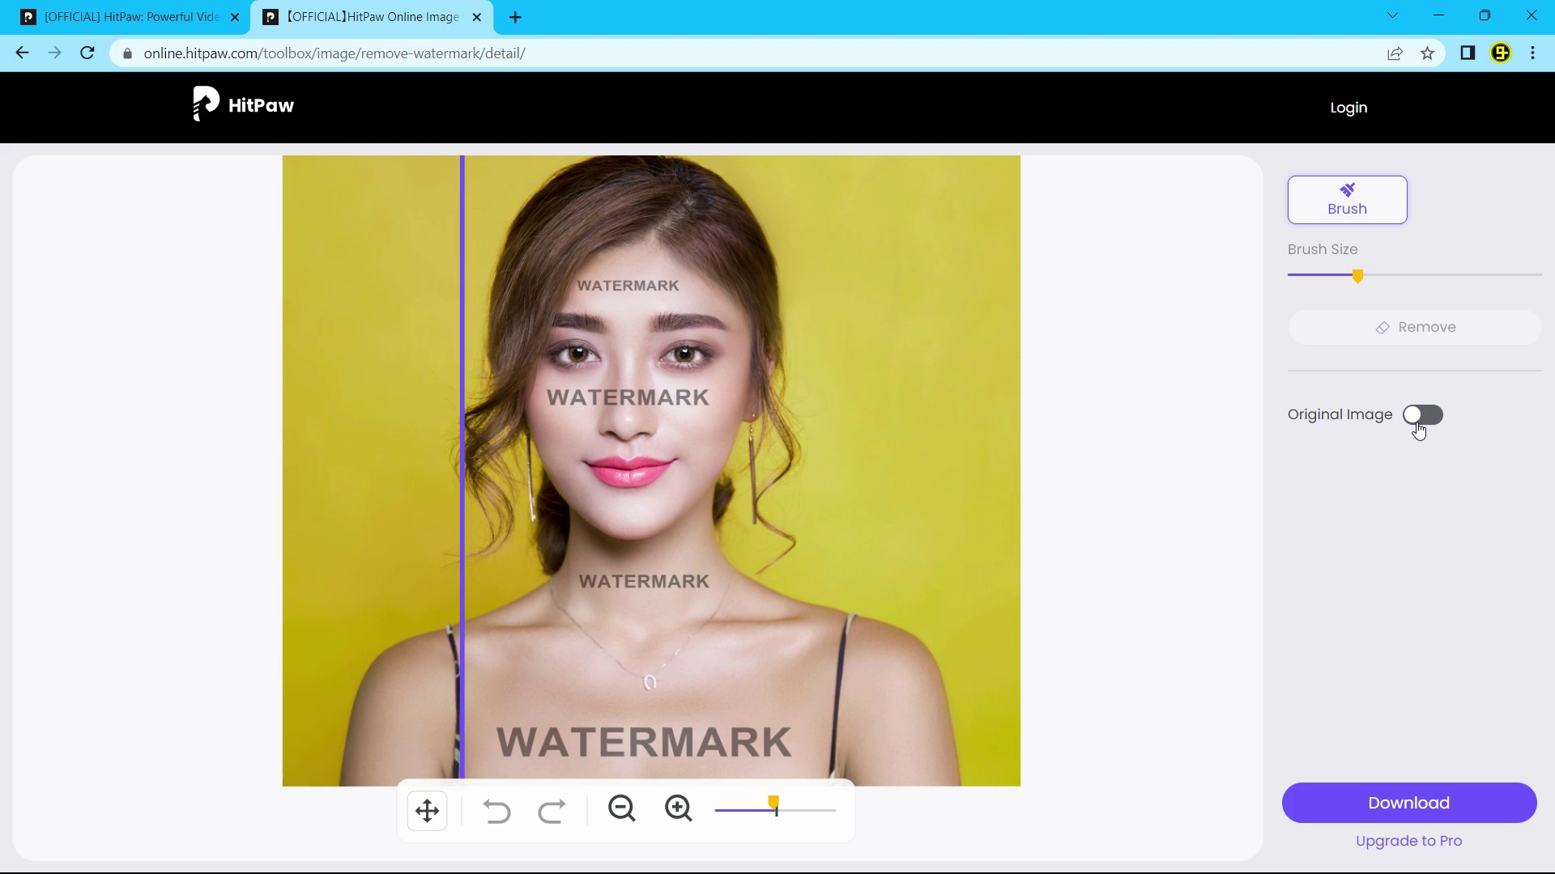
click(1419, 429)
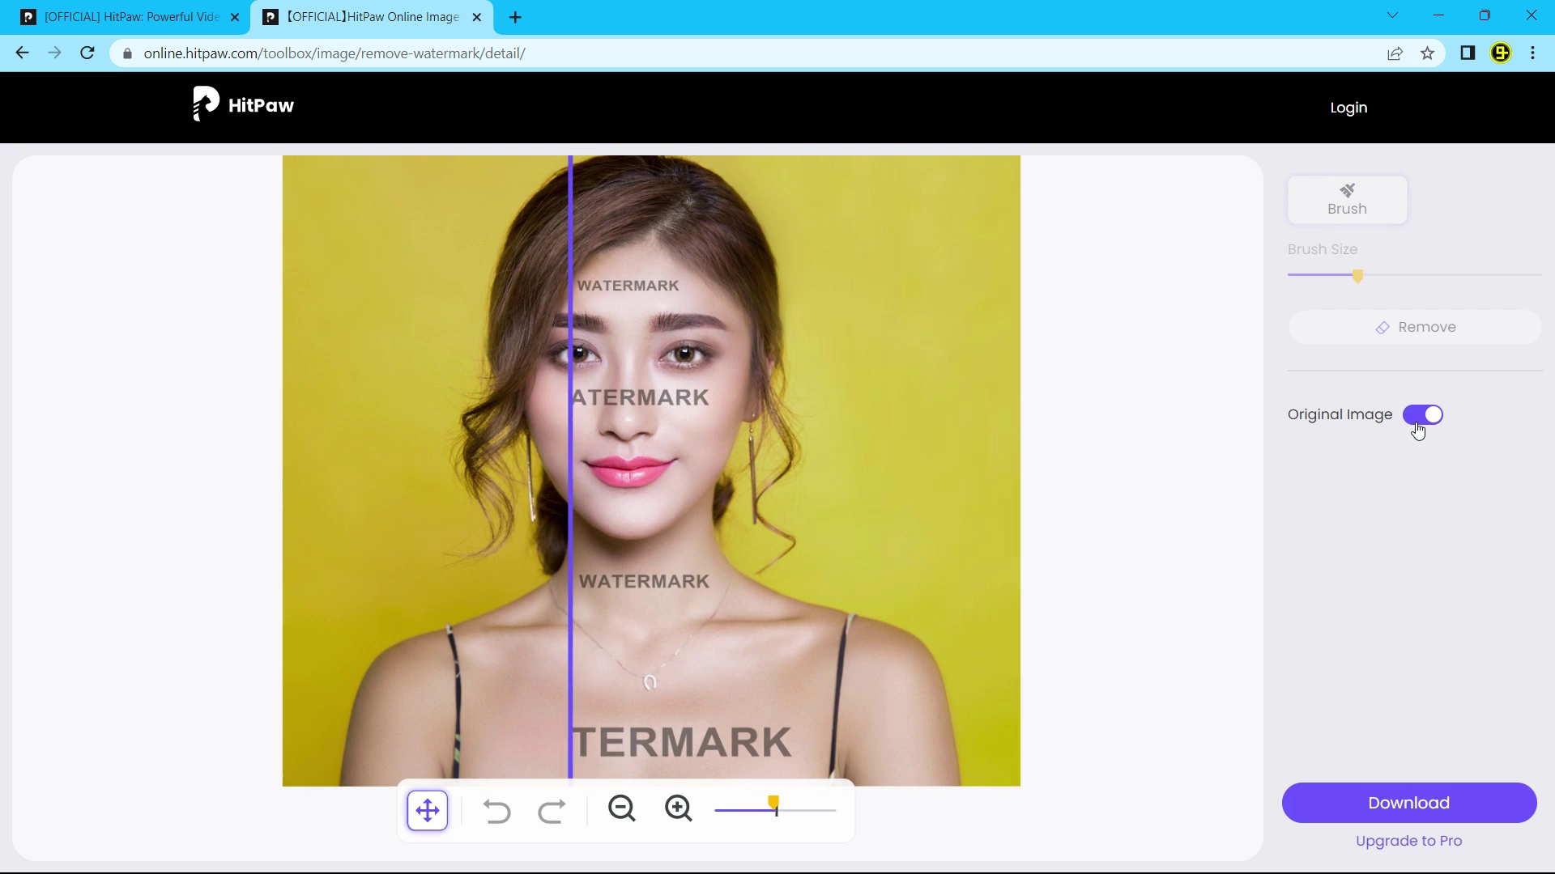
click(1419, 430)
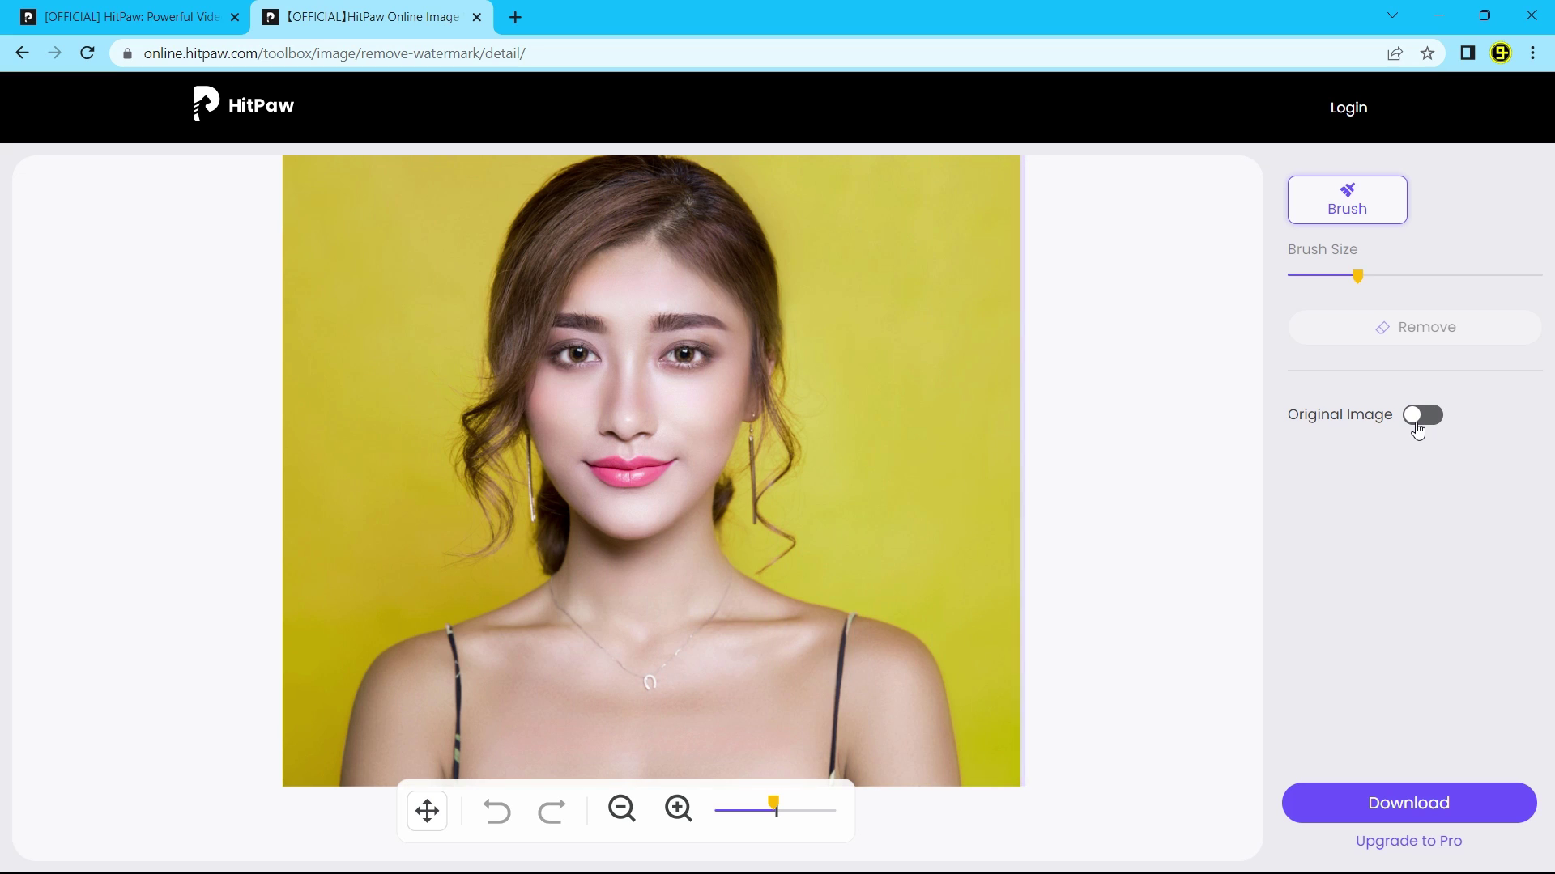
- Go back and load the felix mountain cabin photo into the editor
click(22, 52)
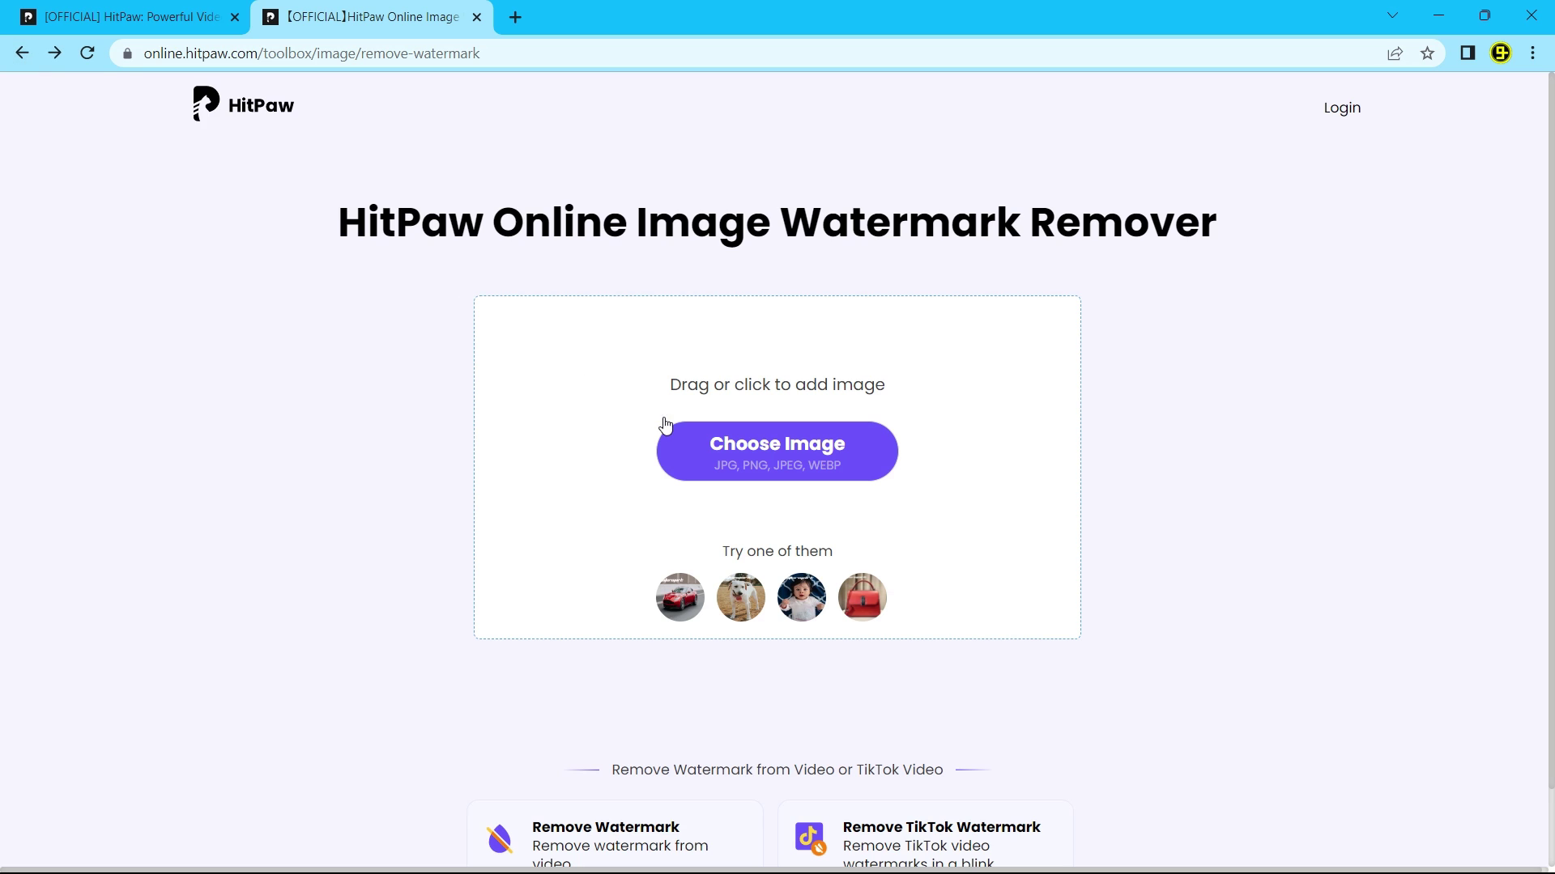
click(790, 463)
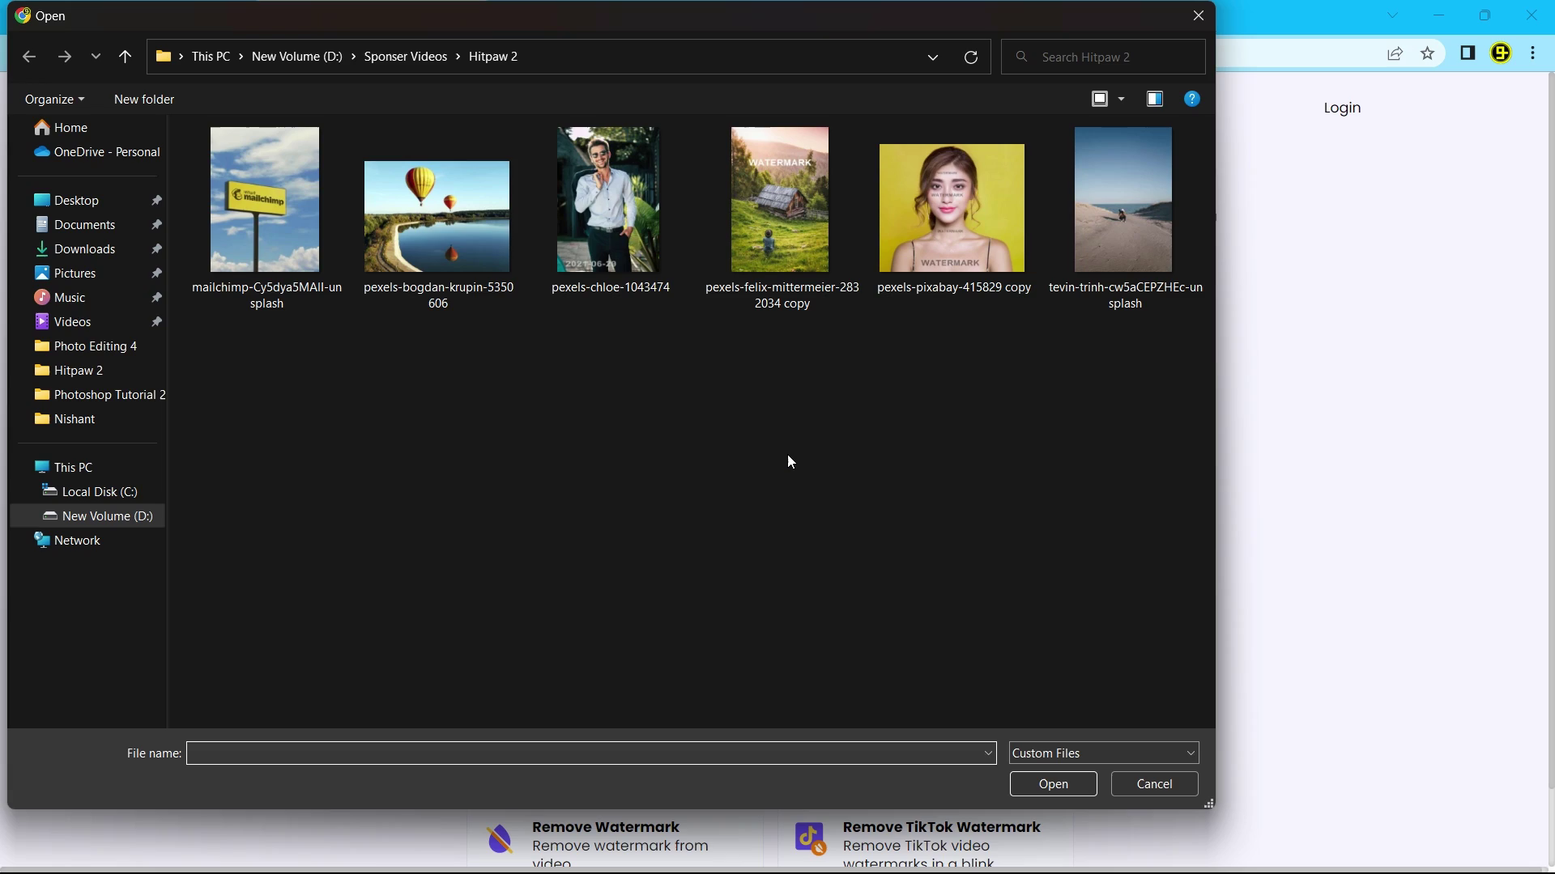
double_click(784, 235)
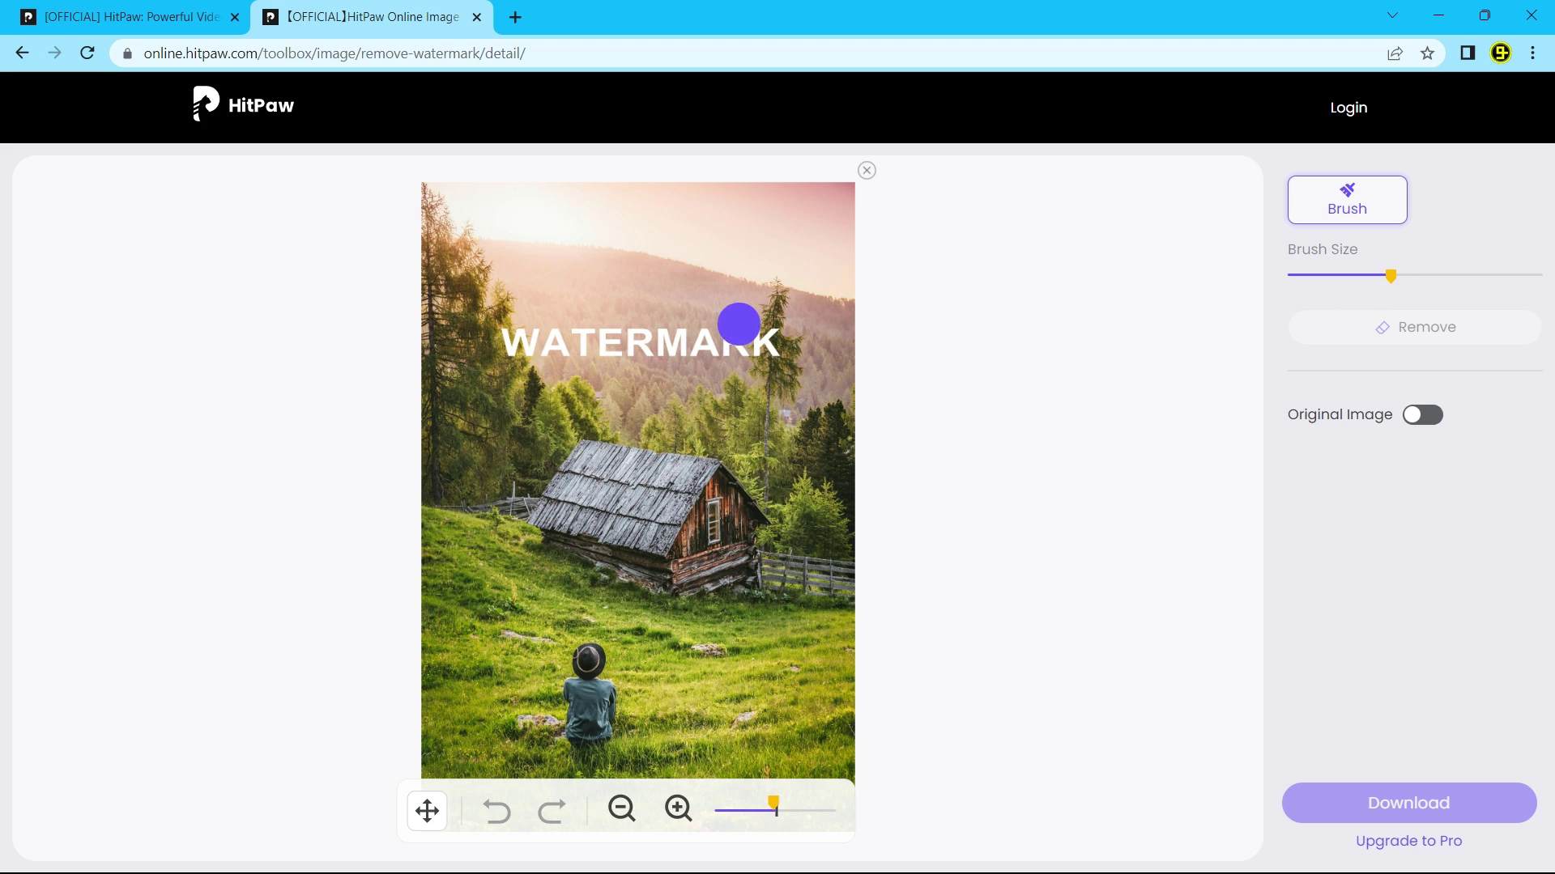
- Mask the white WATERMARK text in the sky, remove it, and compare with the original
drag(514, 342, 783, 340)
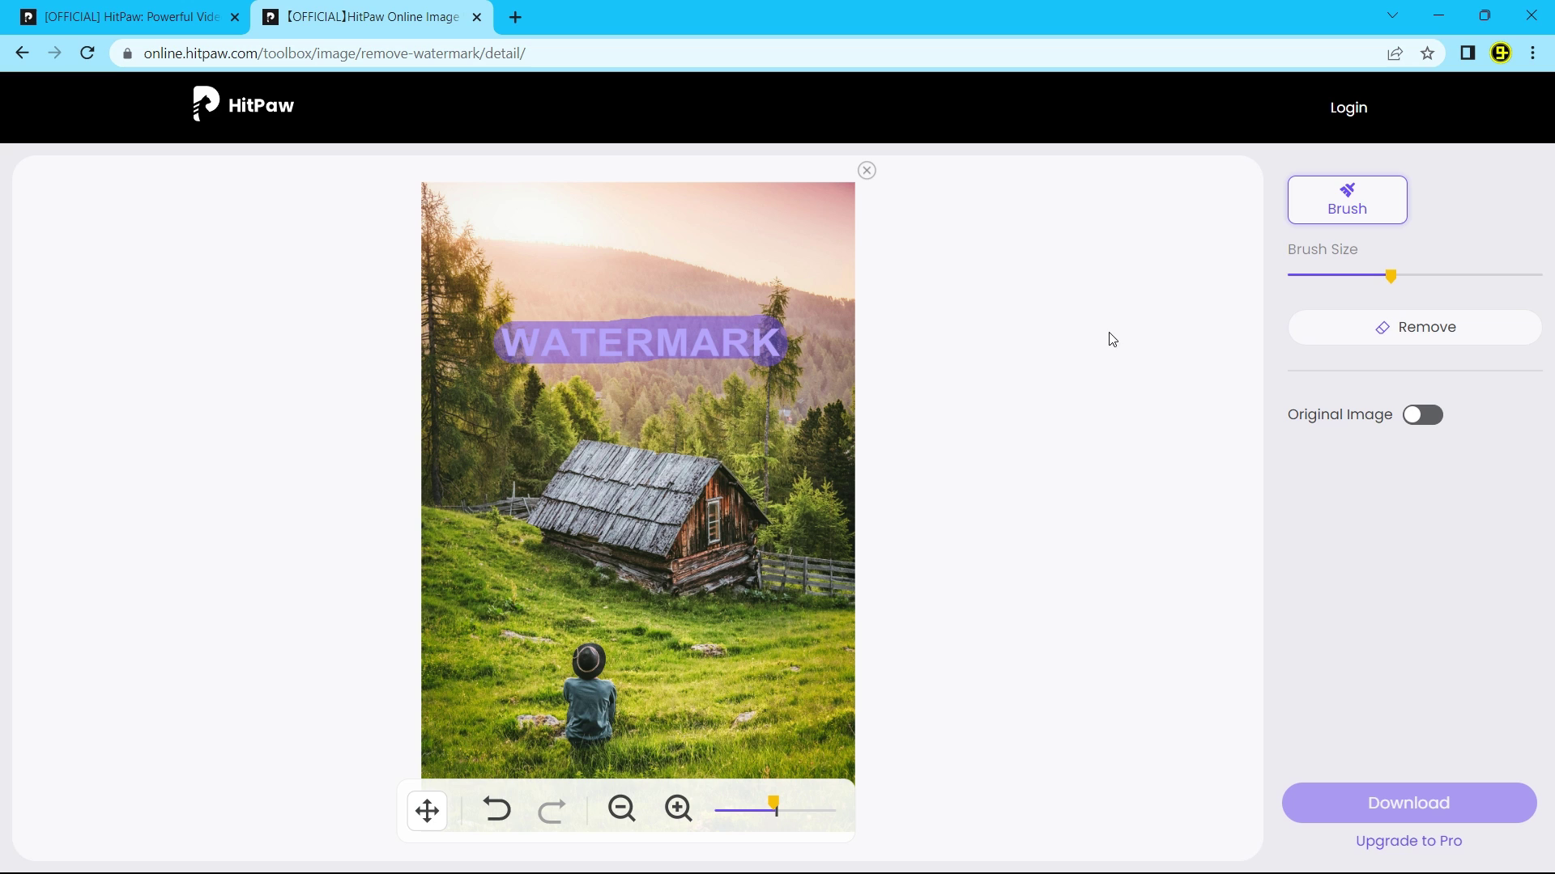
click(1430, 331)
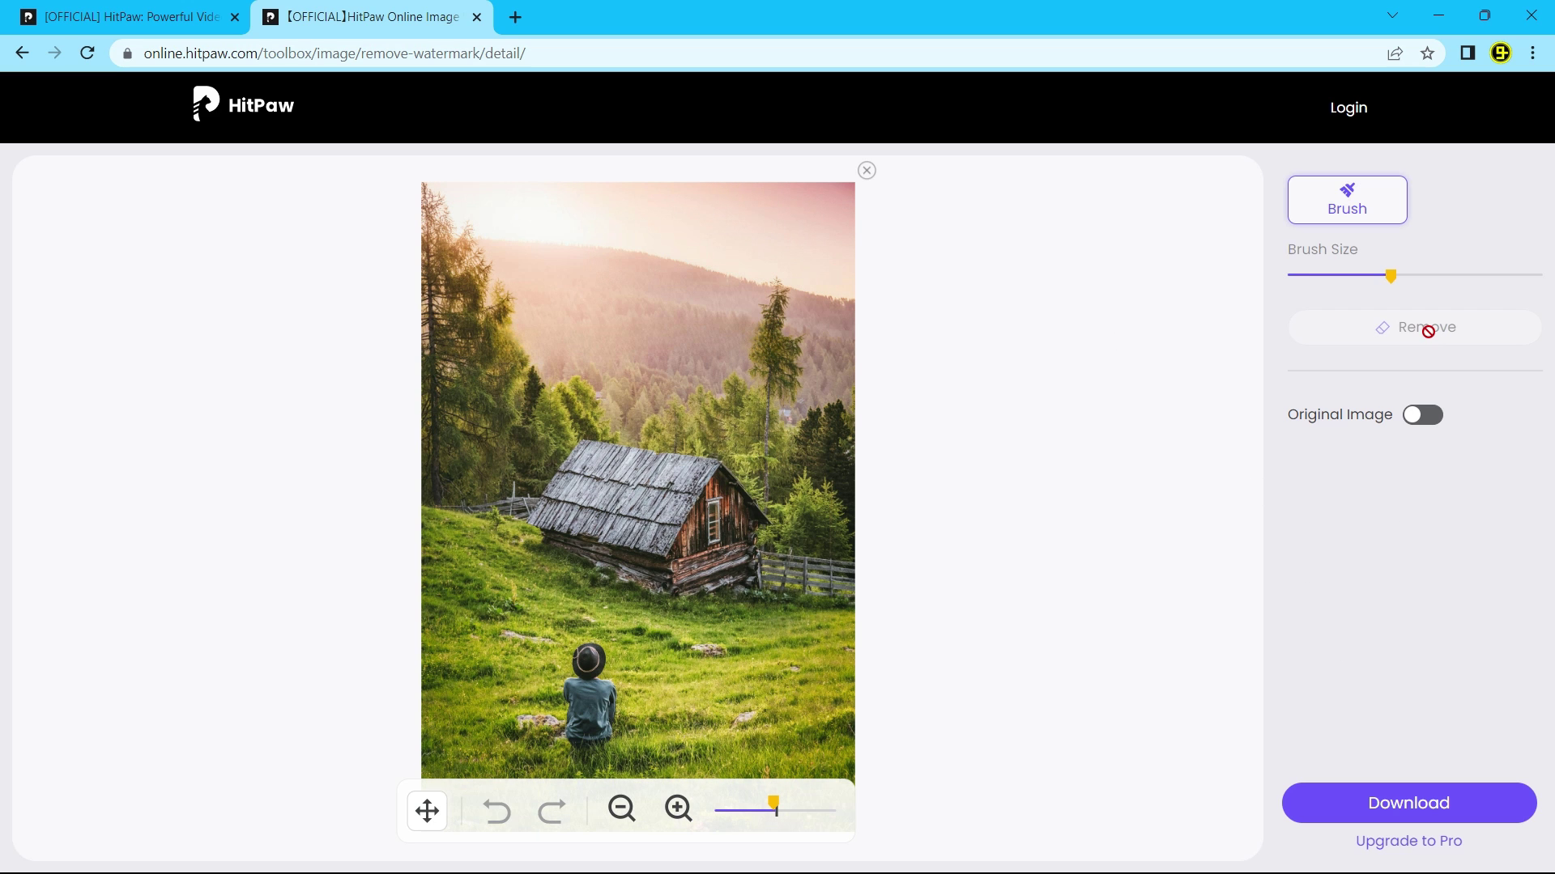
click(1427, 415)
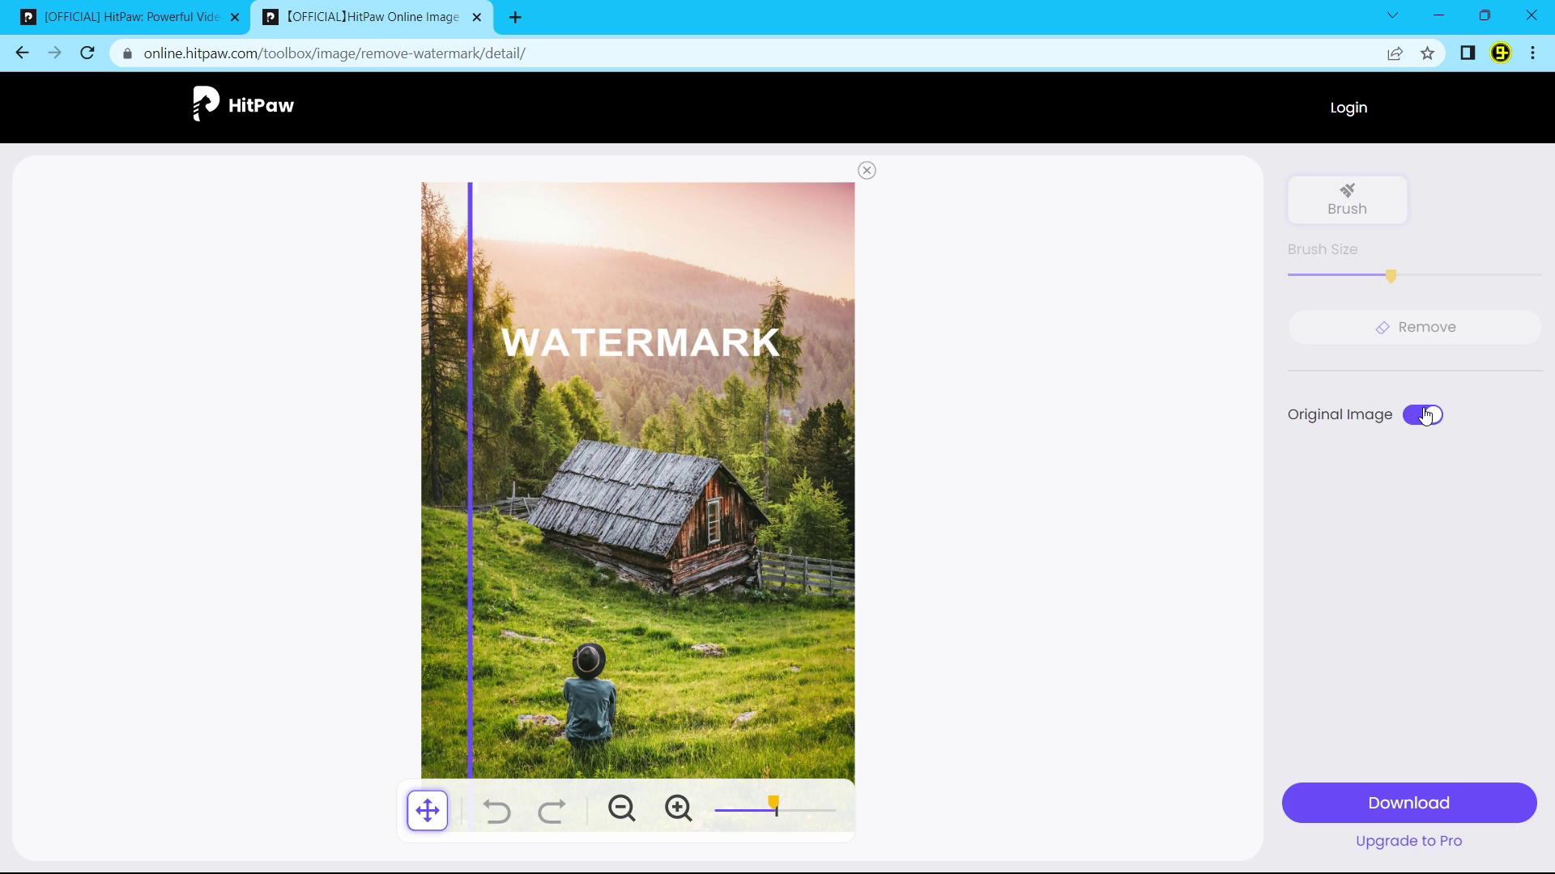
click(1425, 416)
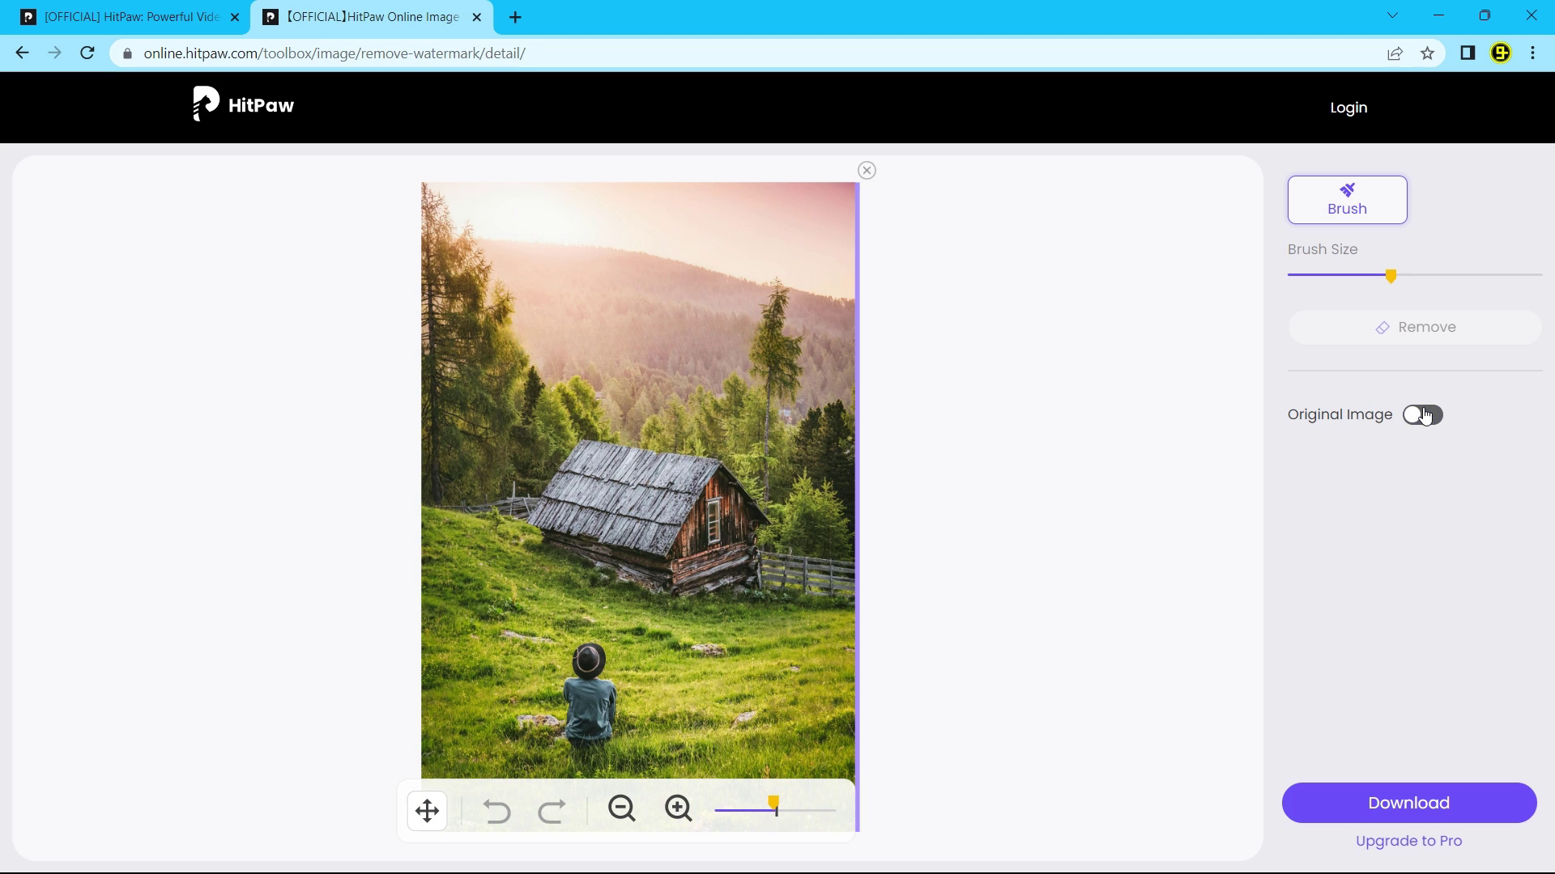
- Return to the upload page and load the mailchimp billboard photo into the editor
click(22, 52)
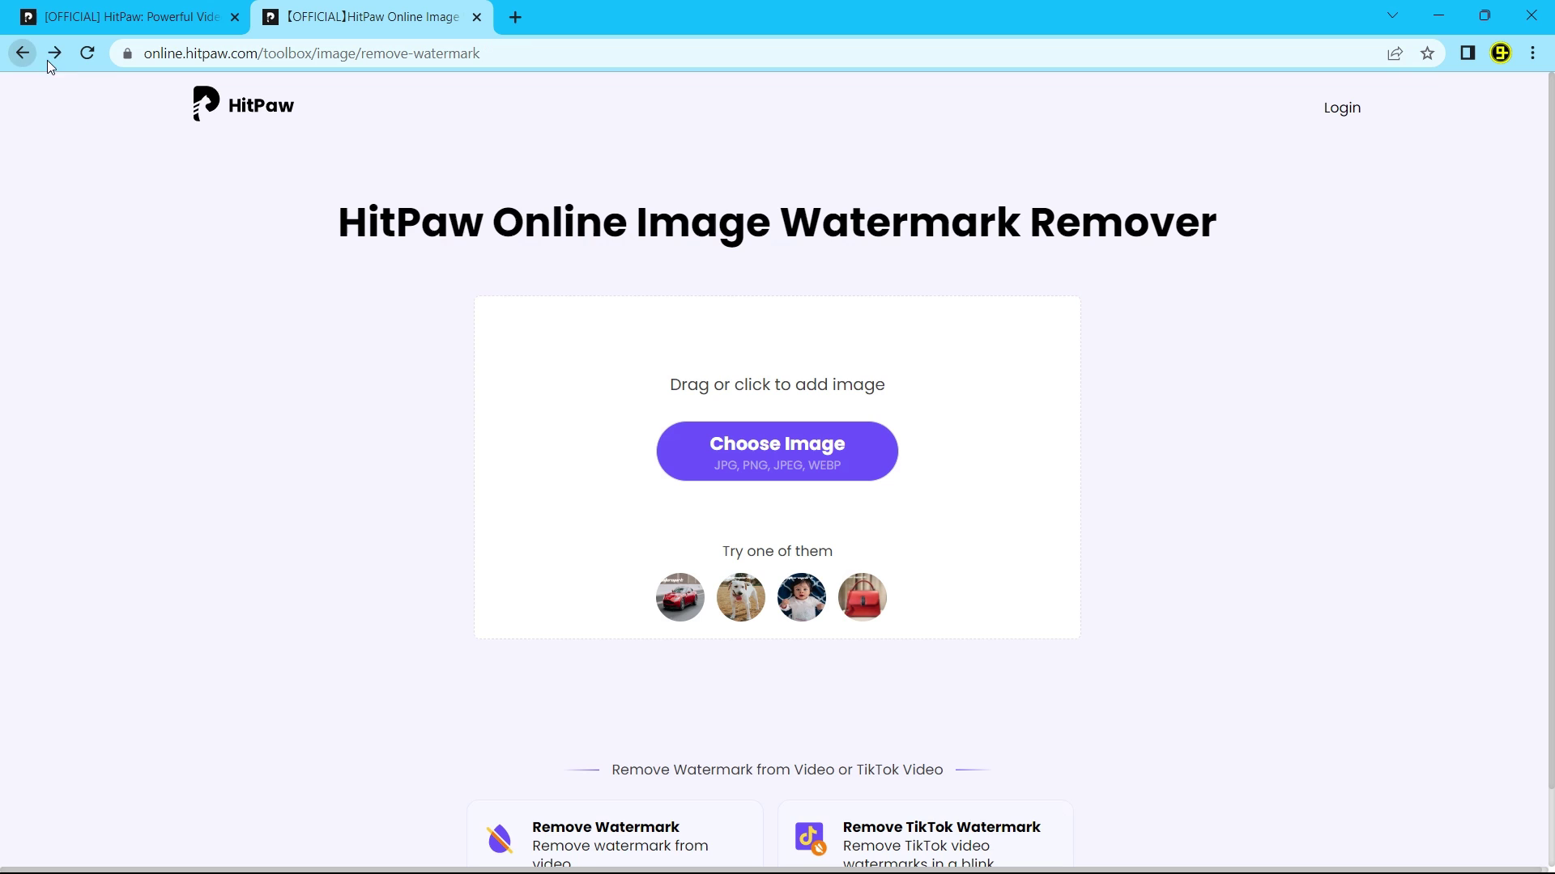
click(740, 452)
double_click(283, 228)
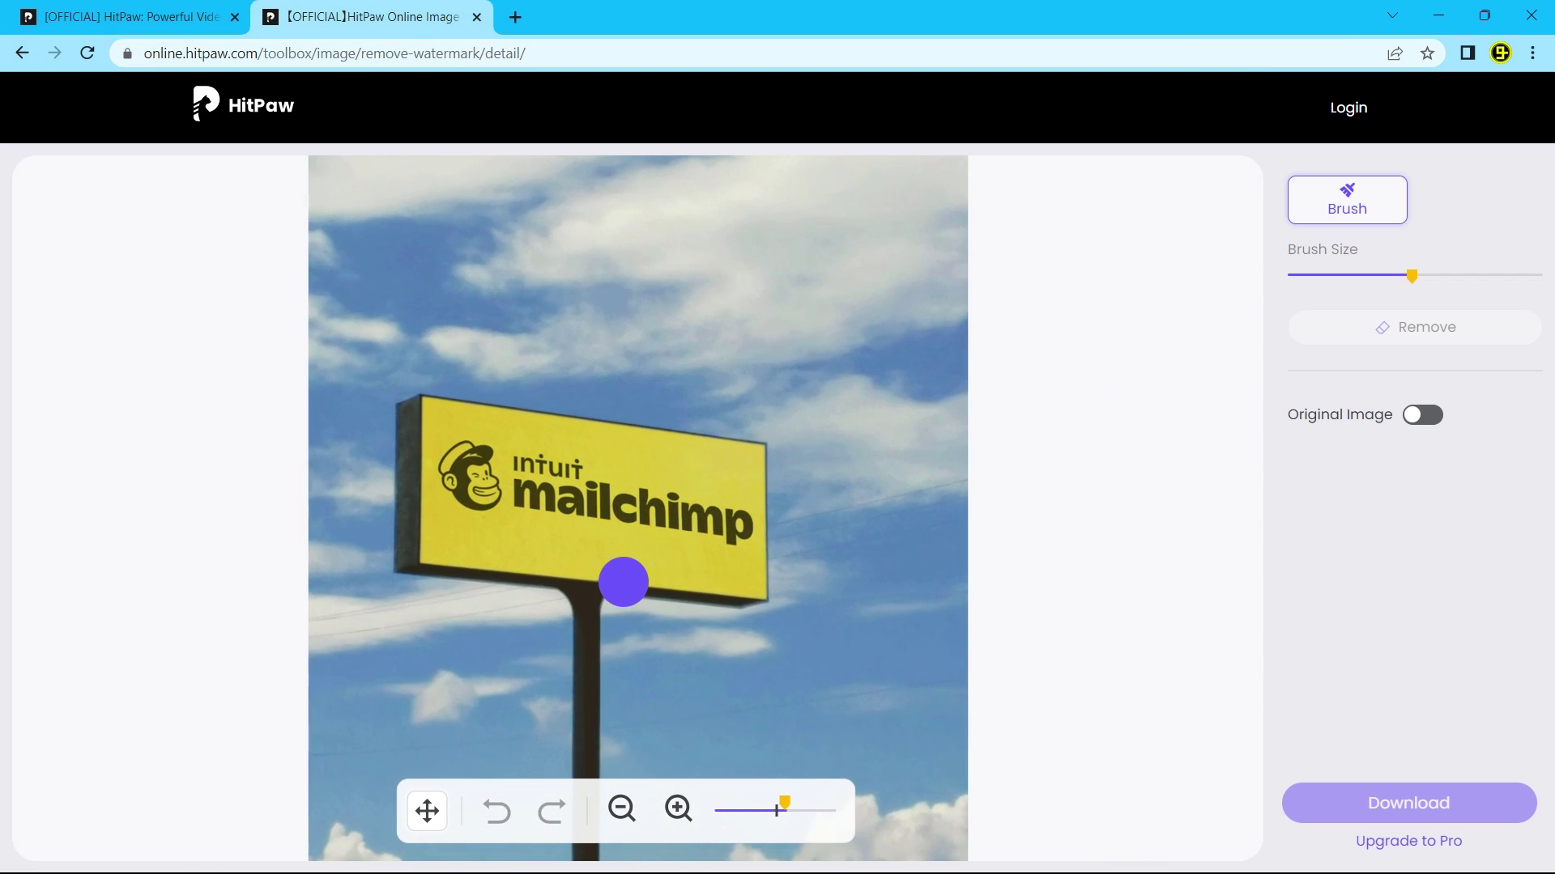
- Erase the Intuit mailchimp logo from the yellow billboard and compare with the original
mouse_move(440, 478)
mouse_down()
mouse_move(474, 455)
mouse_move(461, 455)
mouse_move(578, 481)
mouse_move(501, 493)
mouse_move(736, 520)
mouse_up()
click(1411, 333)
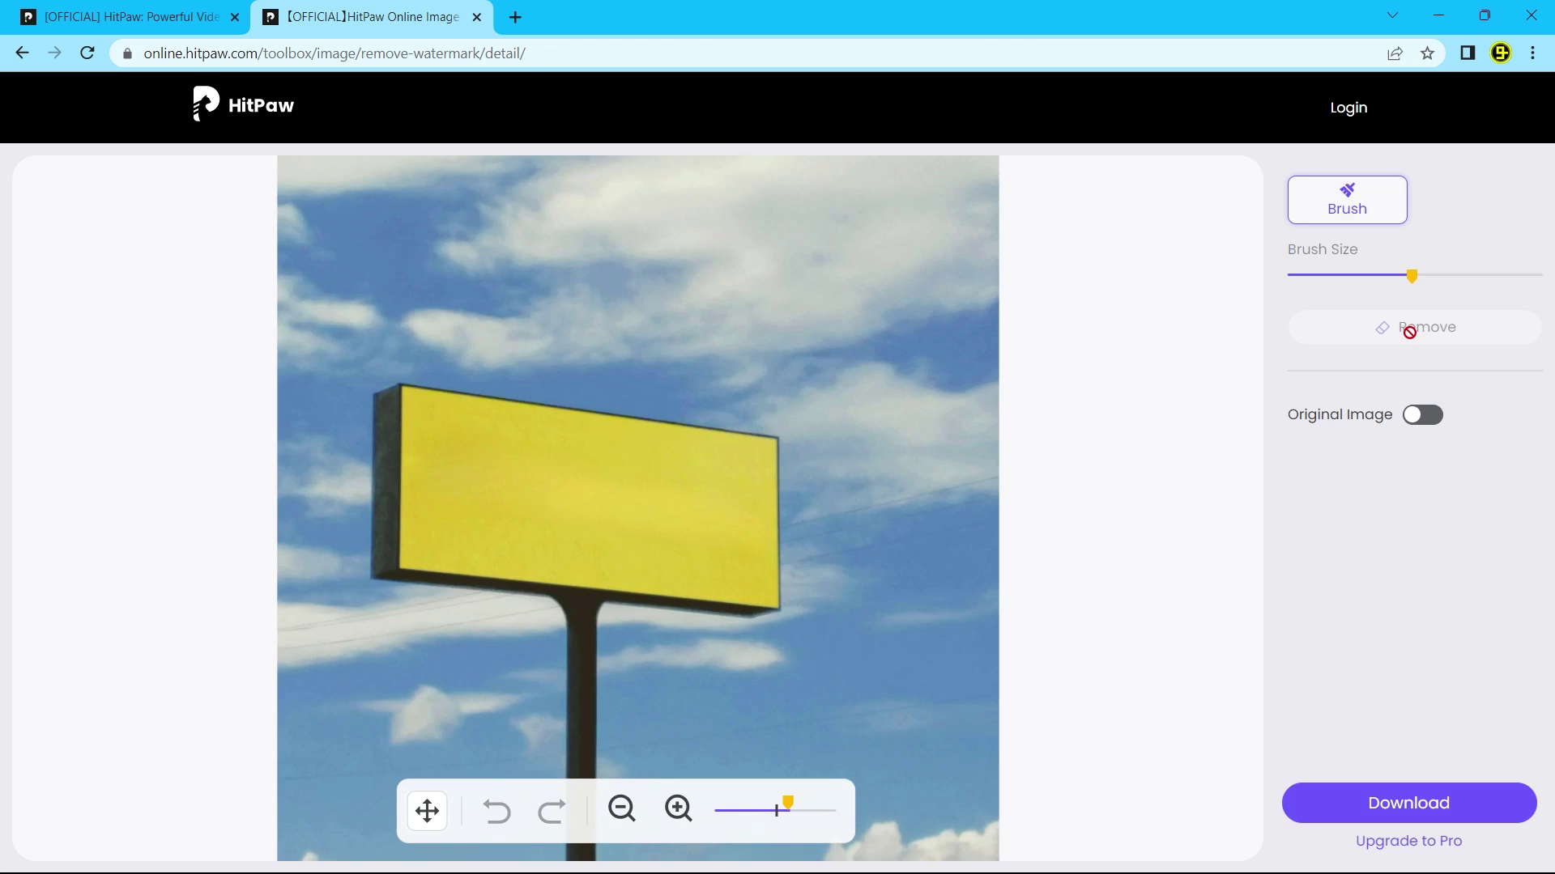
click(1433, 428)
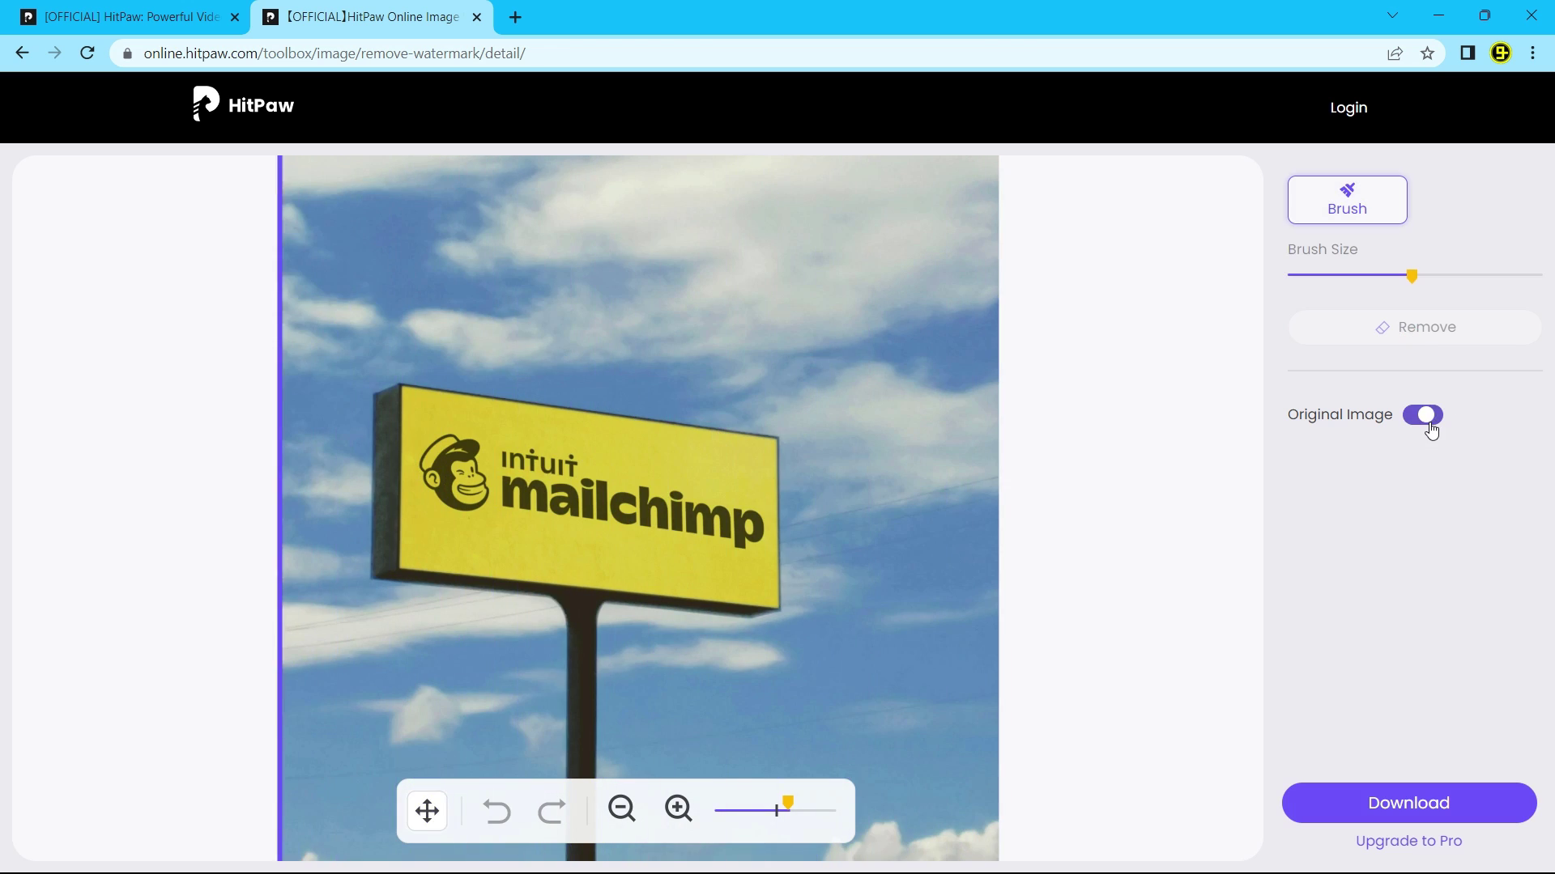
- Go back and load the tevin-trinh beach photo with the walking person
key(alt+Left)
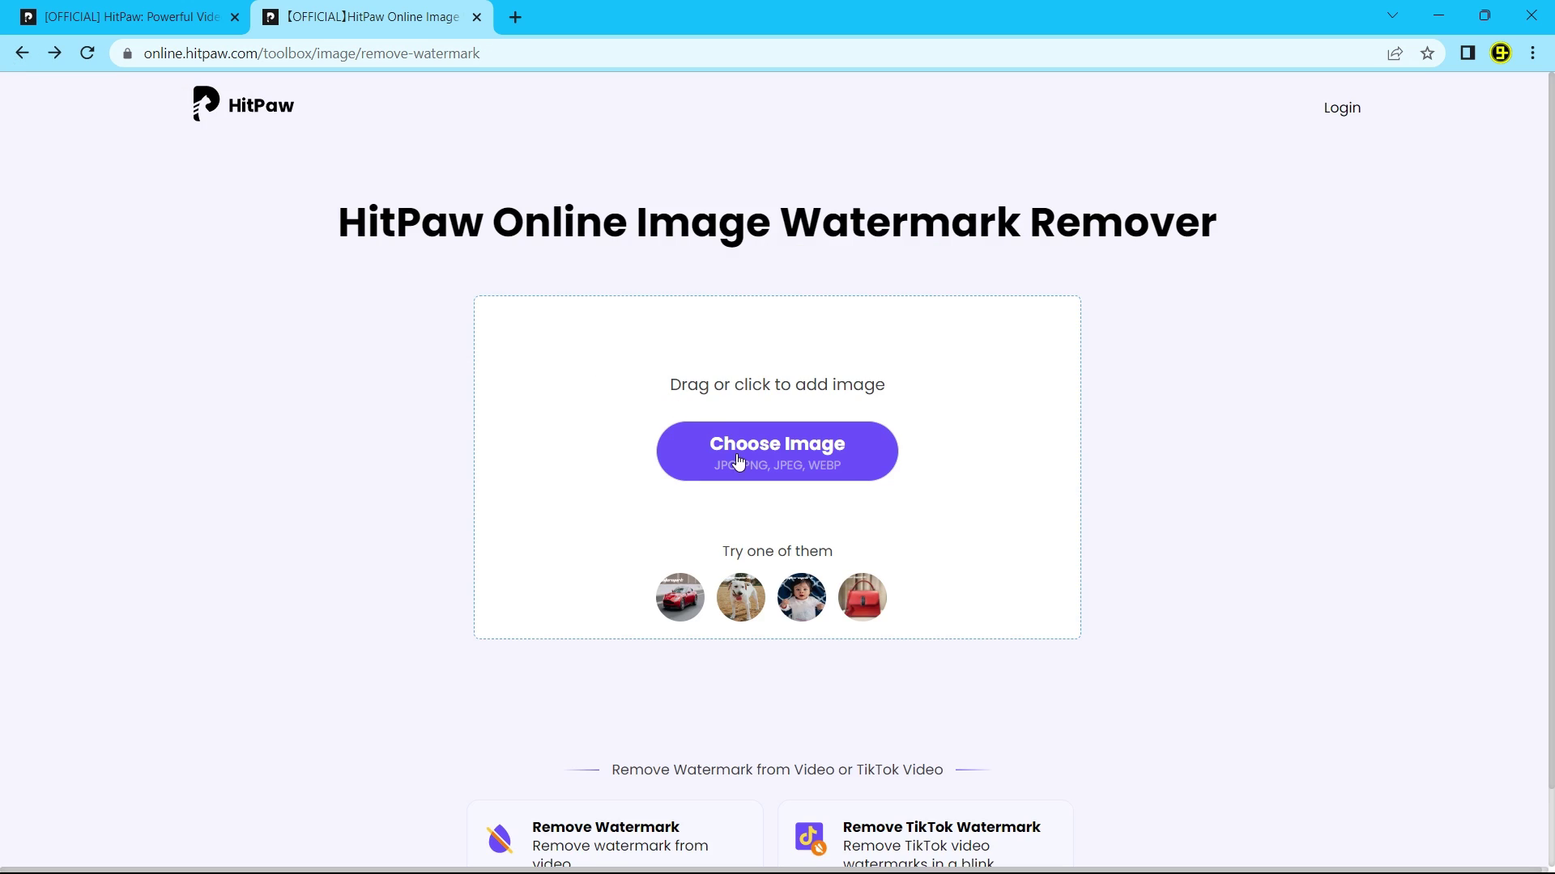
click(974, 301)
click(1076, 222)
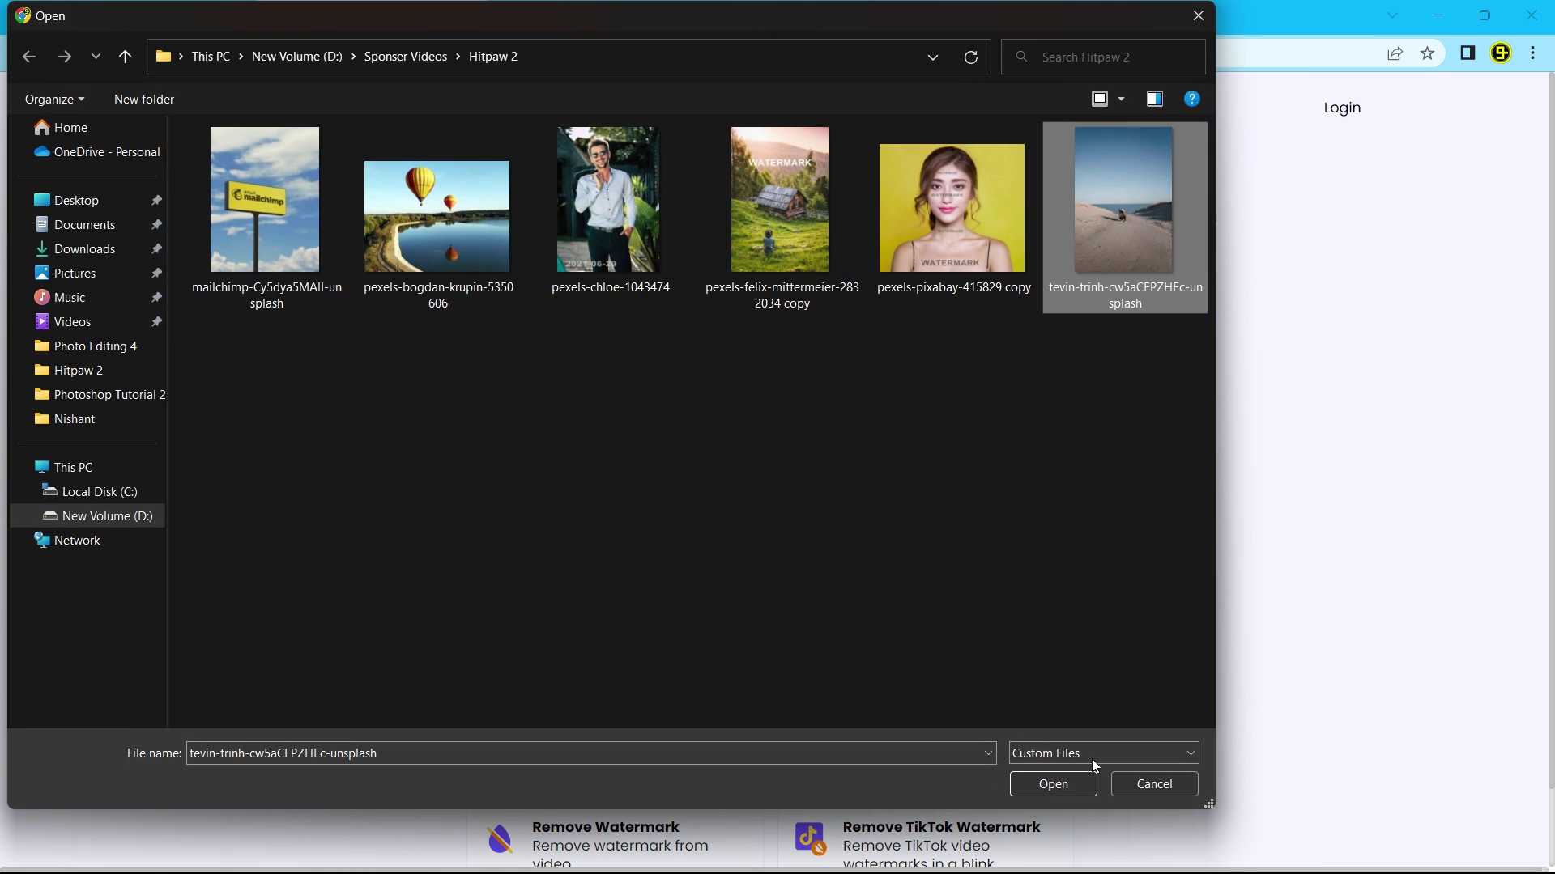
click(1072, 792)
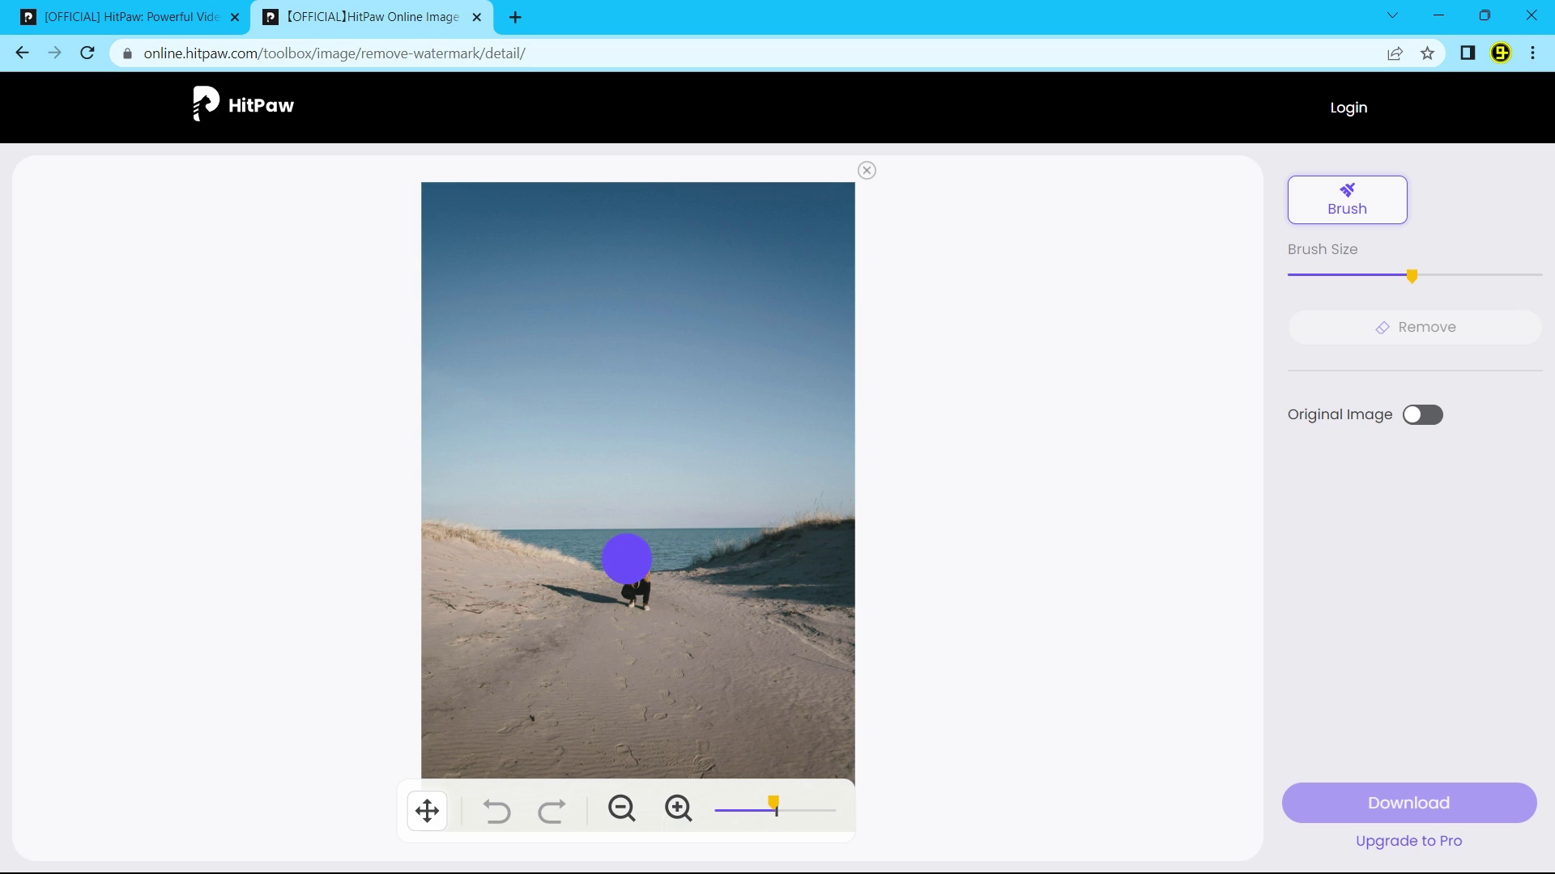
- With a smaller brush, erase the crouching person and their shadow, then compare with the original
drag(1411, 276, 1374, 269)
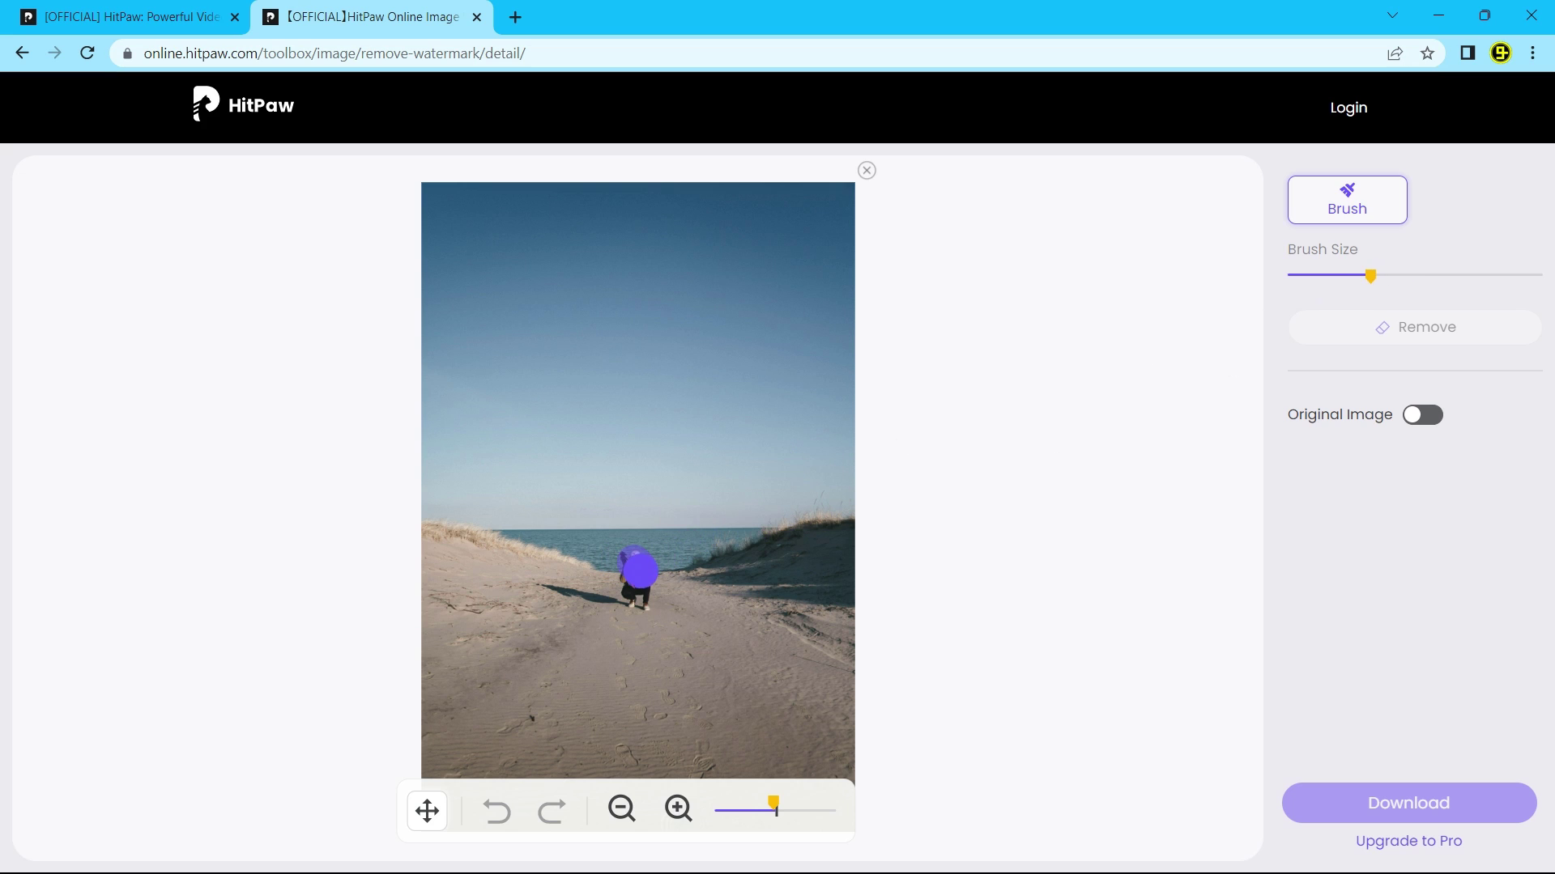
drag(641, 570, 638, 603)
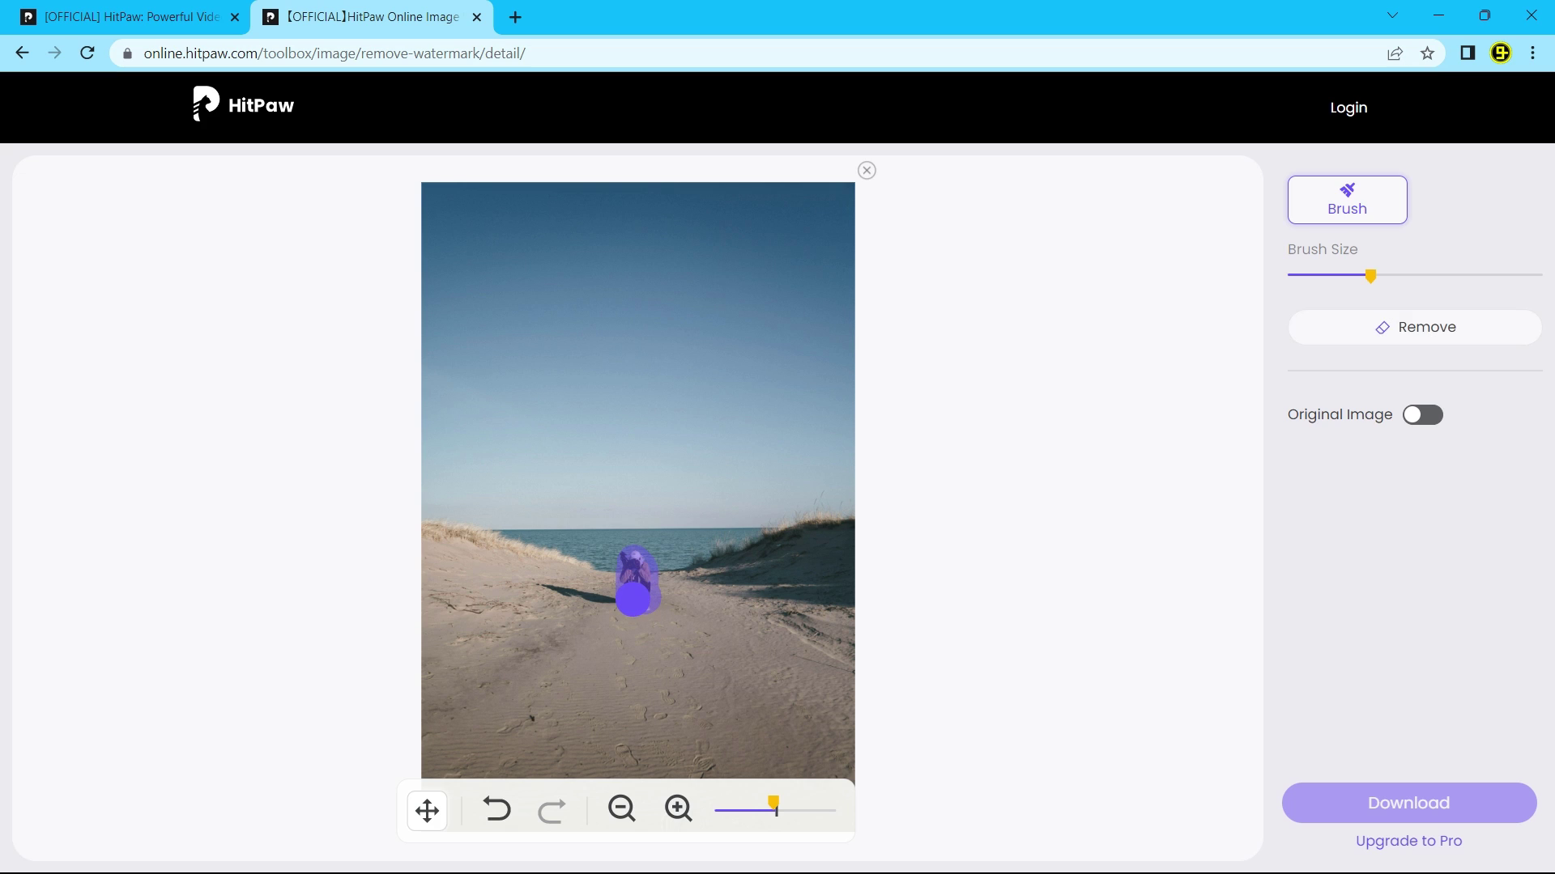
drag(1370, 276, 1354, 276)
drag(624, 609, 563, 592)
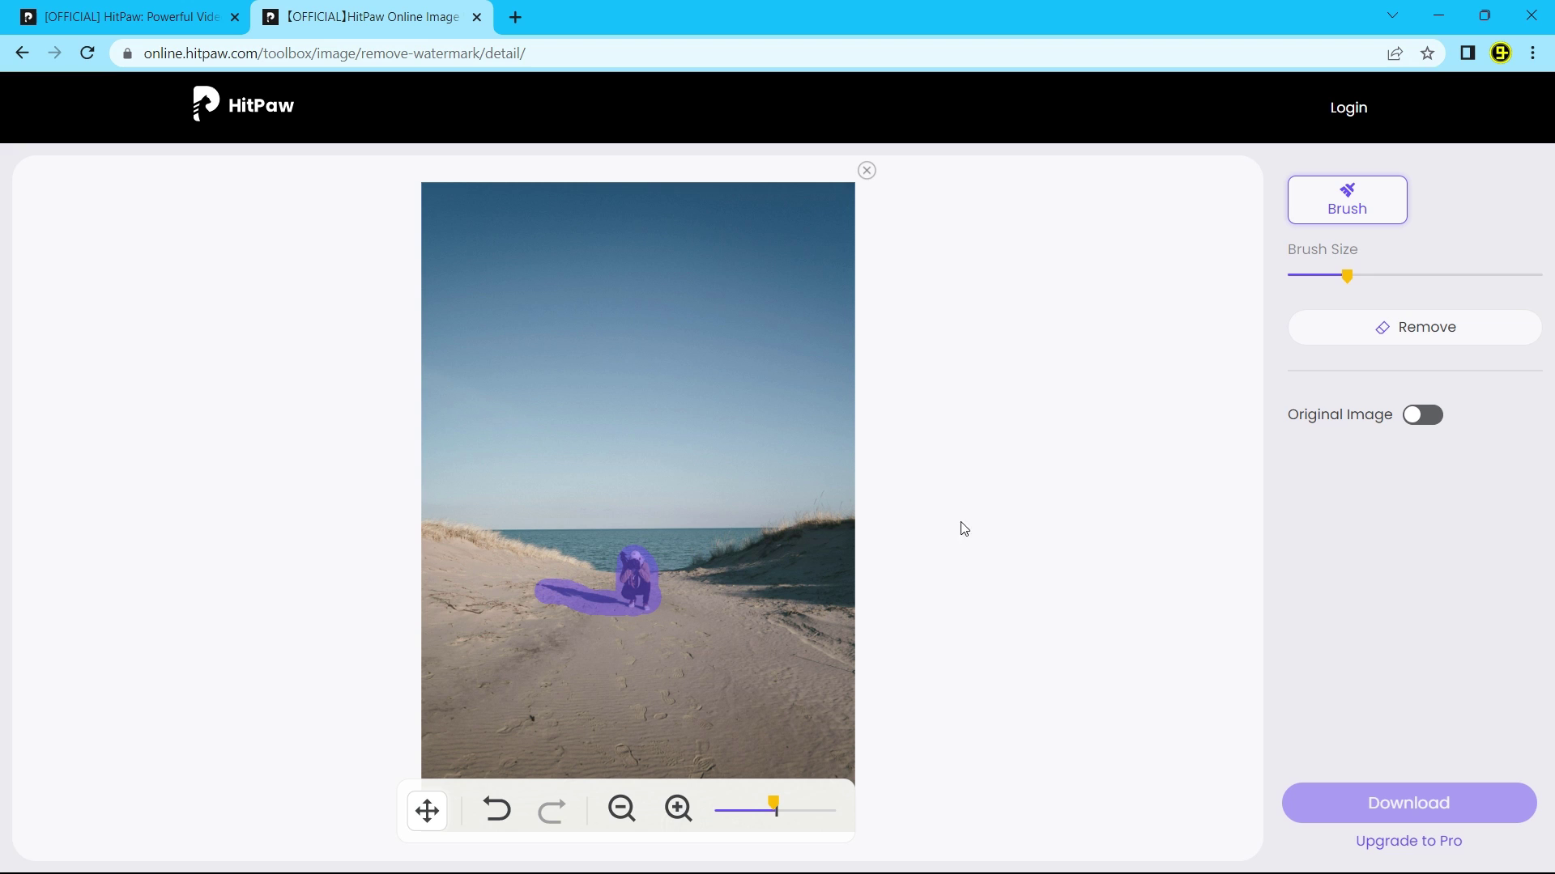
click(1417, 330)
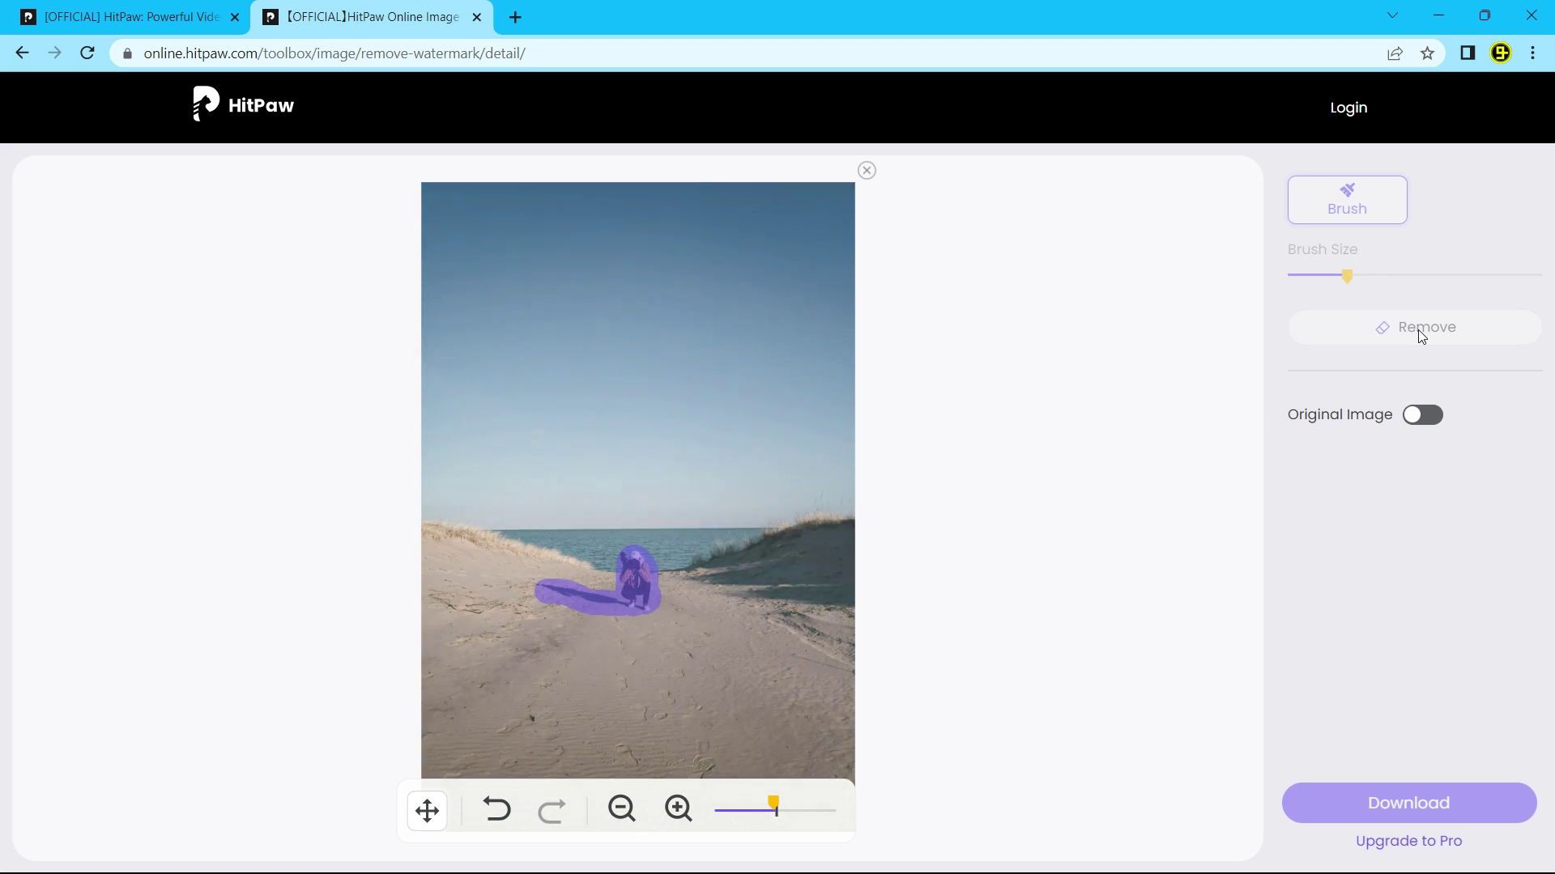
click(1430, 415)
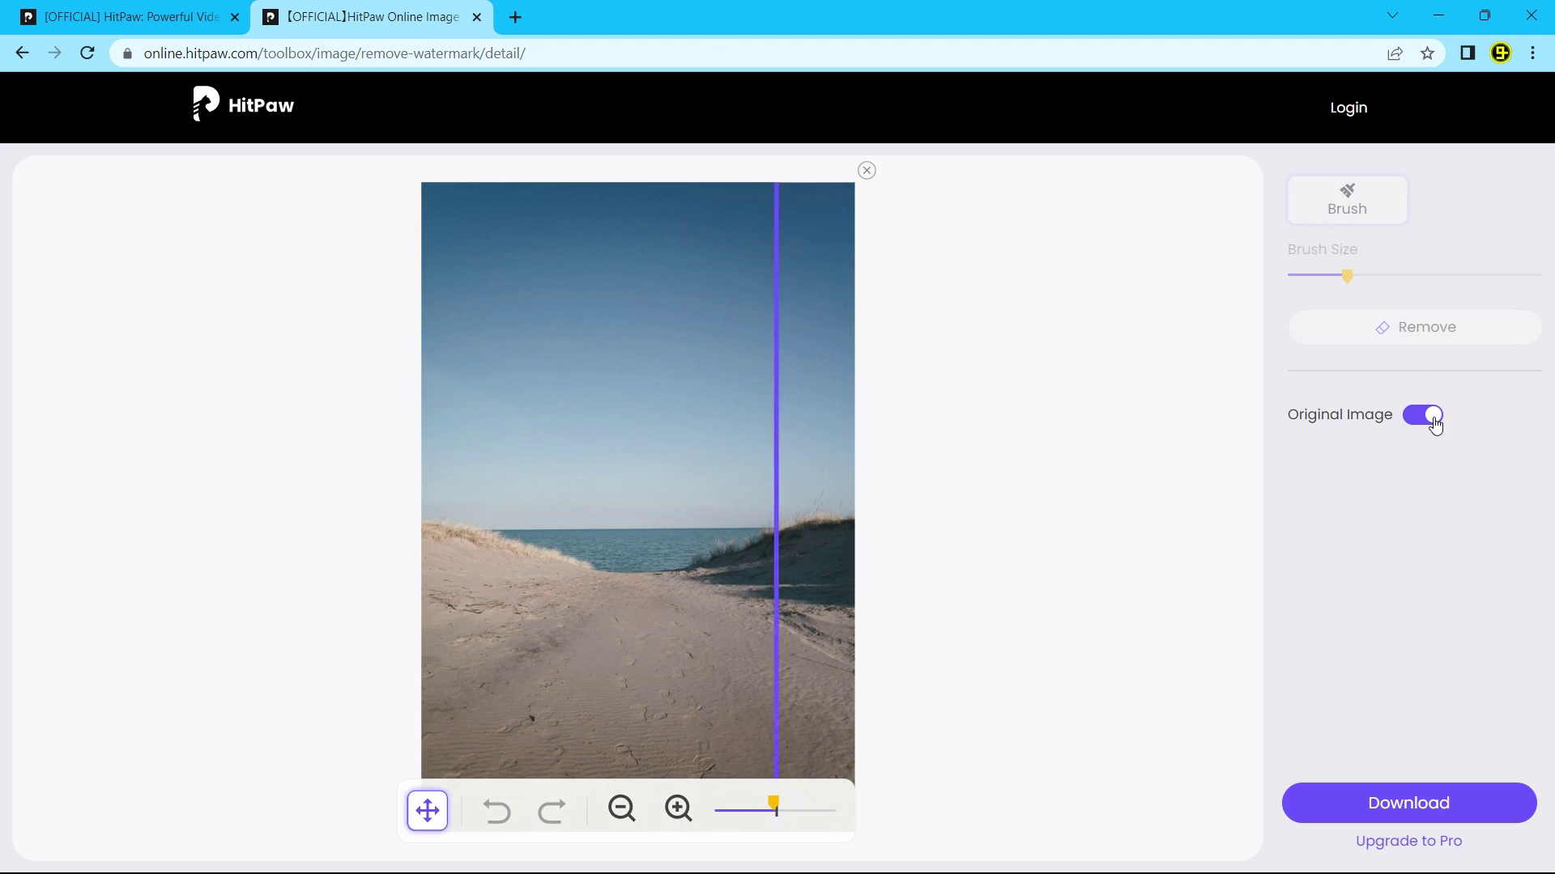
click(1433, 420)
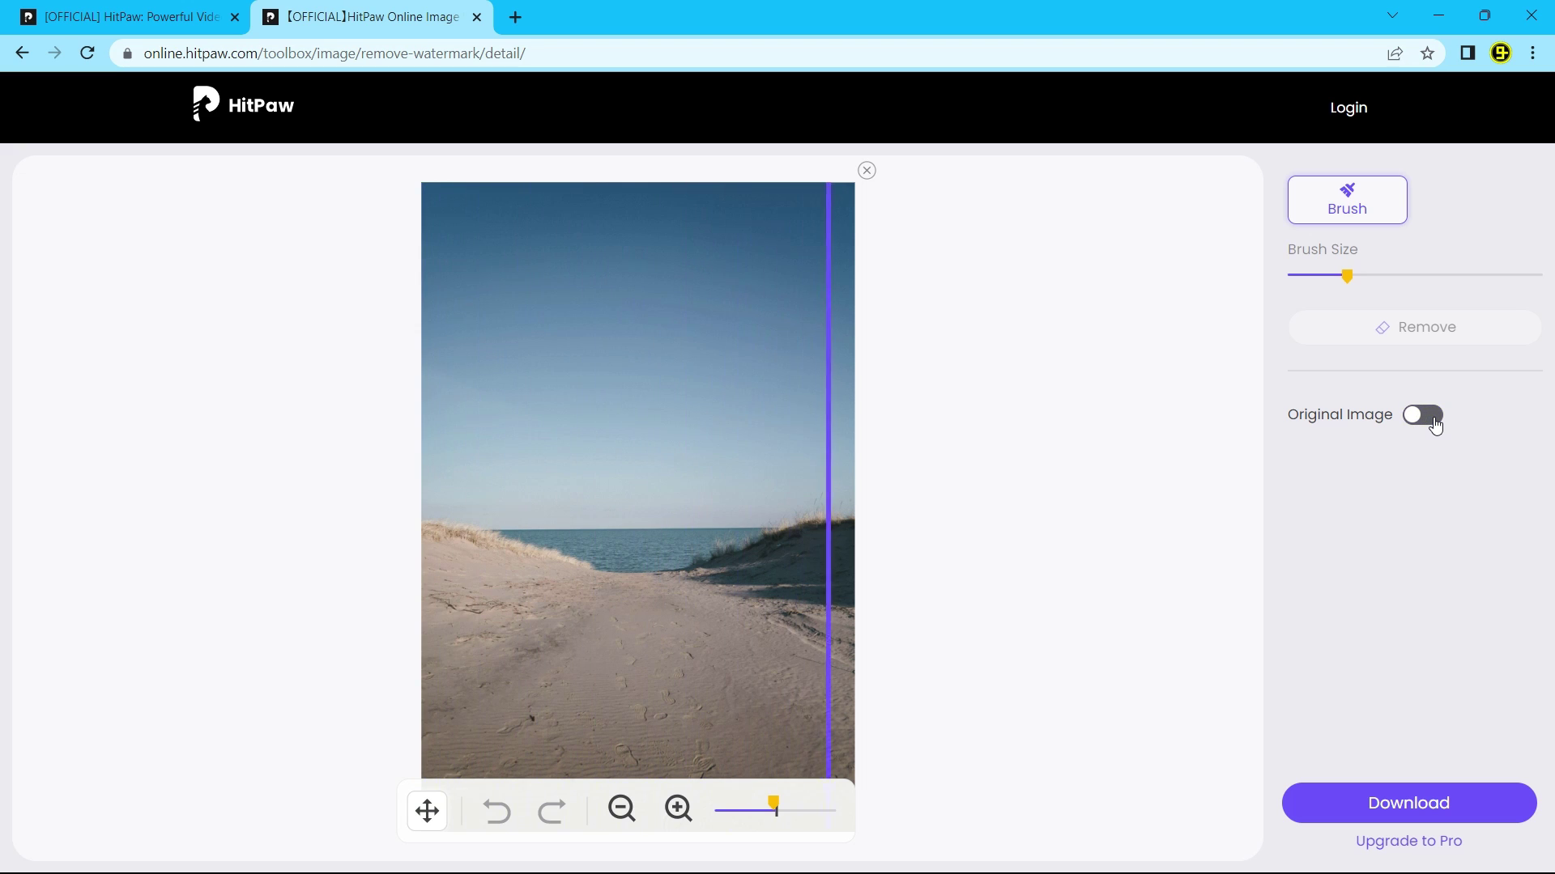